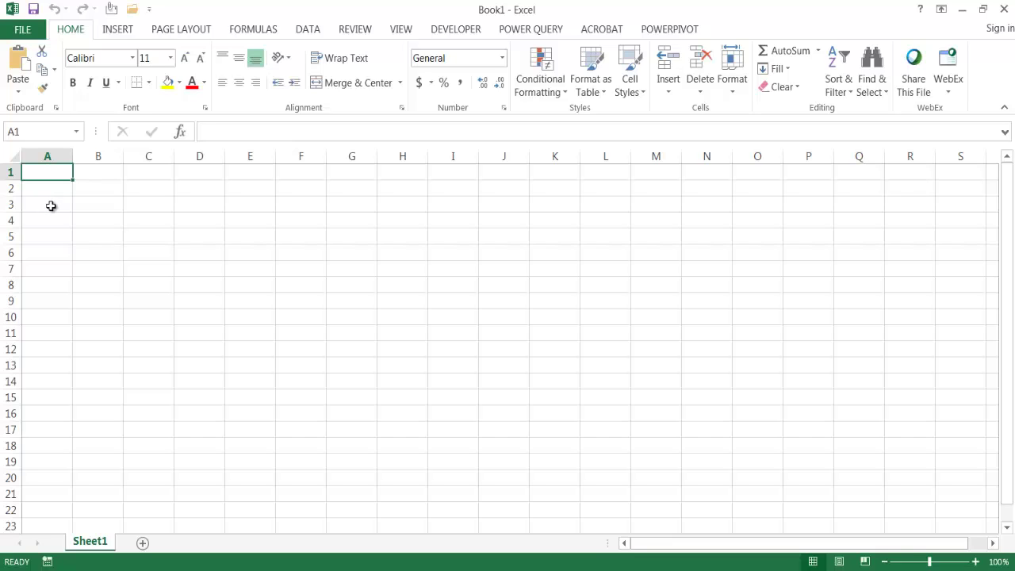
Enter the formula =REPT("@",255) in cell B3 to repeat the @ character 255 times
{"action": "left_click", "coordinate": [98, 204]}
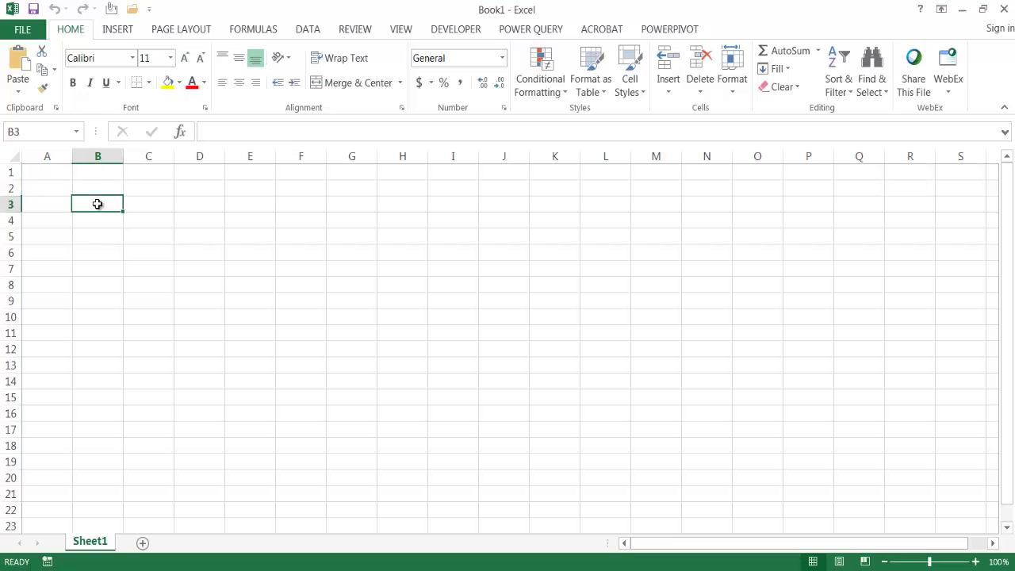
{"action": "type", "text": "="}
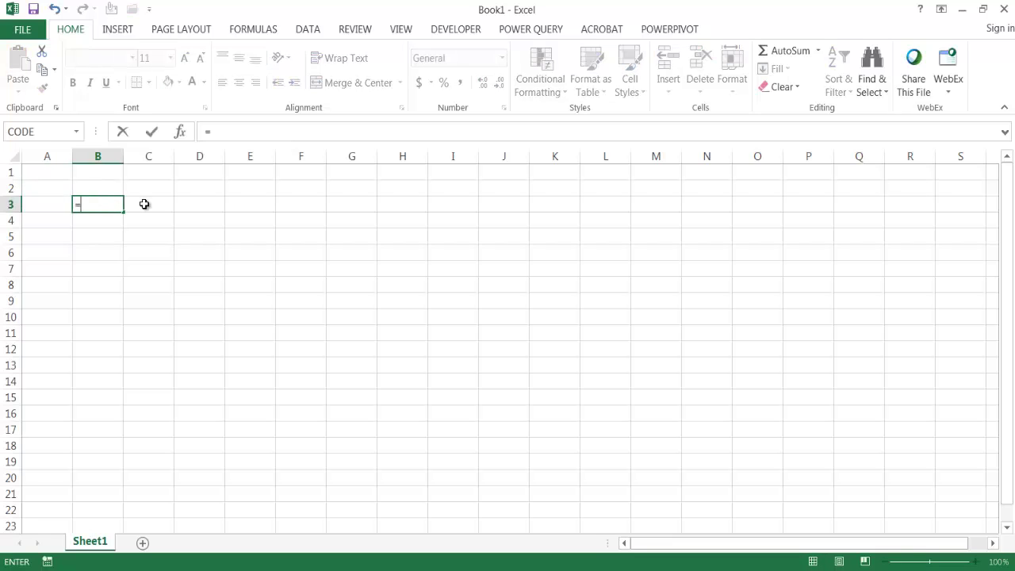
{"action": "type", "text": "repr"}
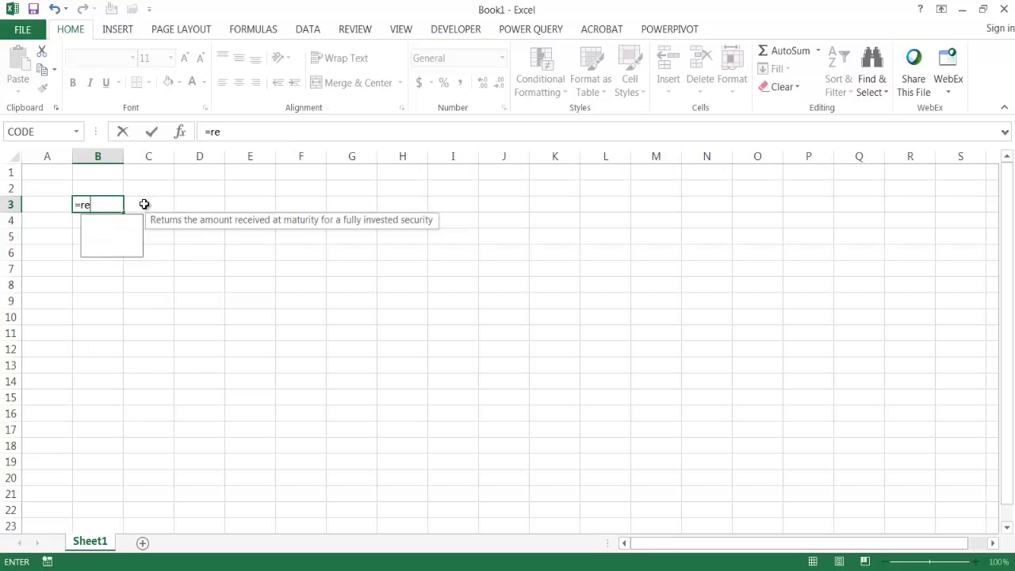
{"action": "key", "text": "BackSpace"}
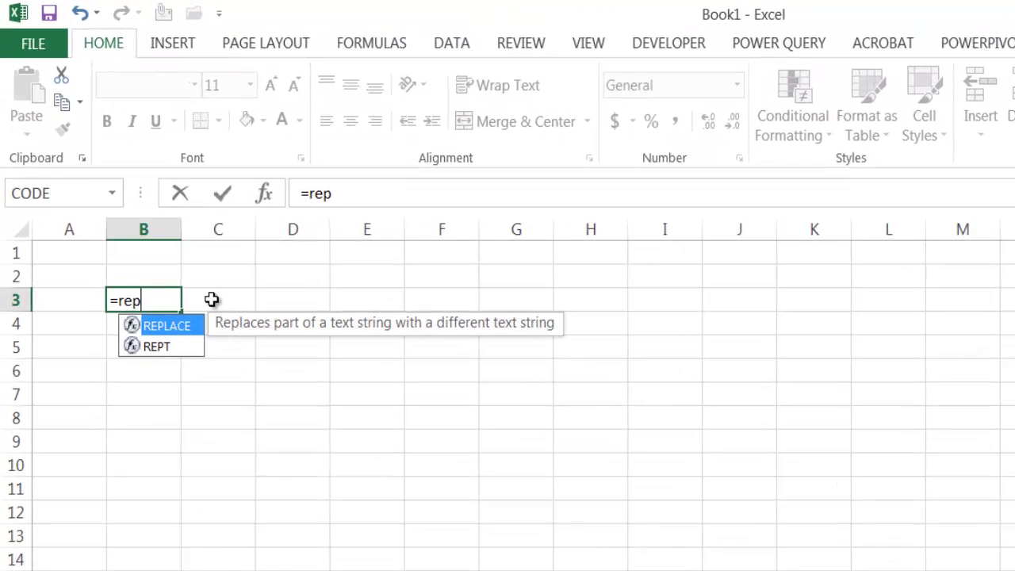
{"action": "type", "text": "t"}
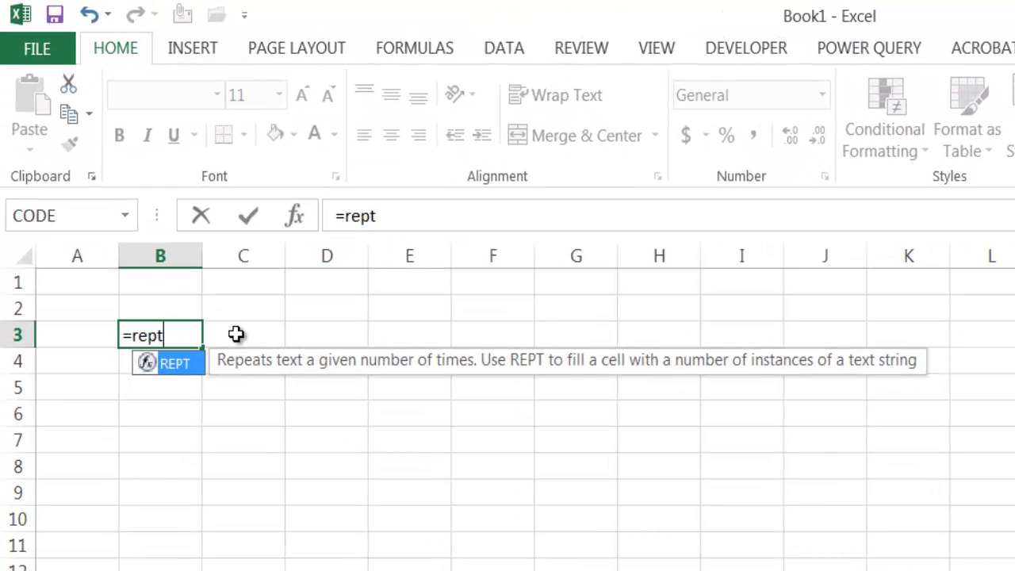
{"action": "key", "text": "Tab"}
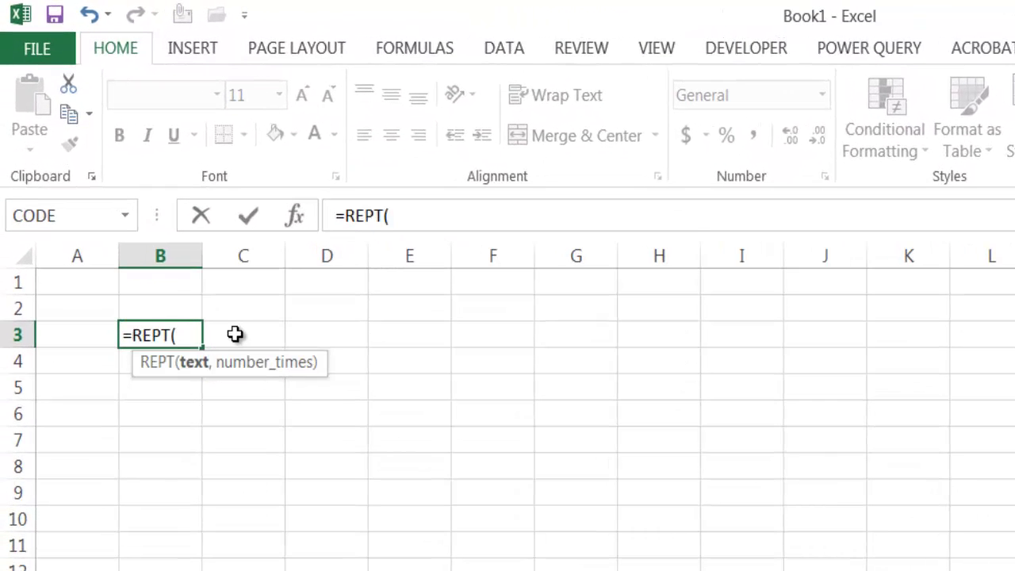
{"action": "type", "text": "\""}
{"action": "type", "text": "@\""}
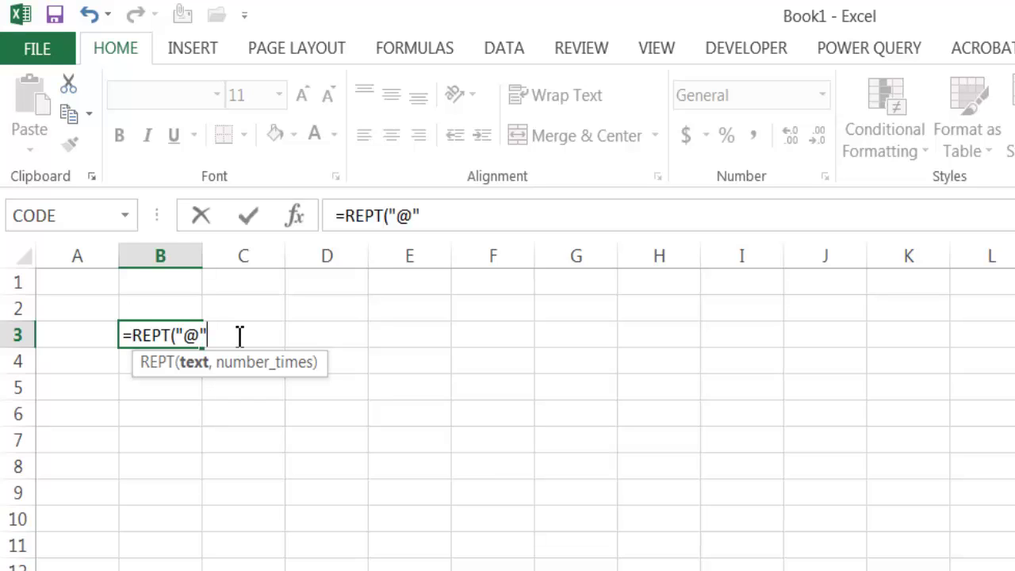
{"action": "type", "text": ",255"}
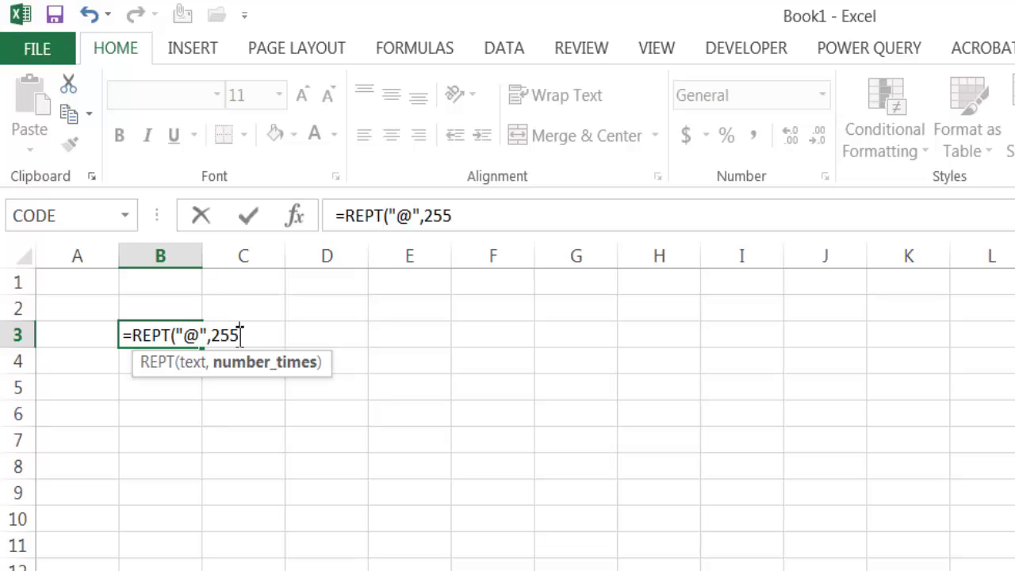
{"action": "type", "text": ")"}
{"action": "key", "text": "Return"}
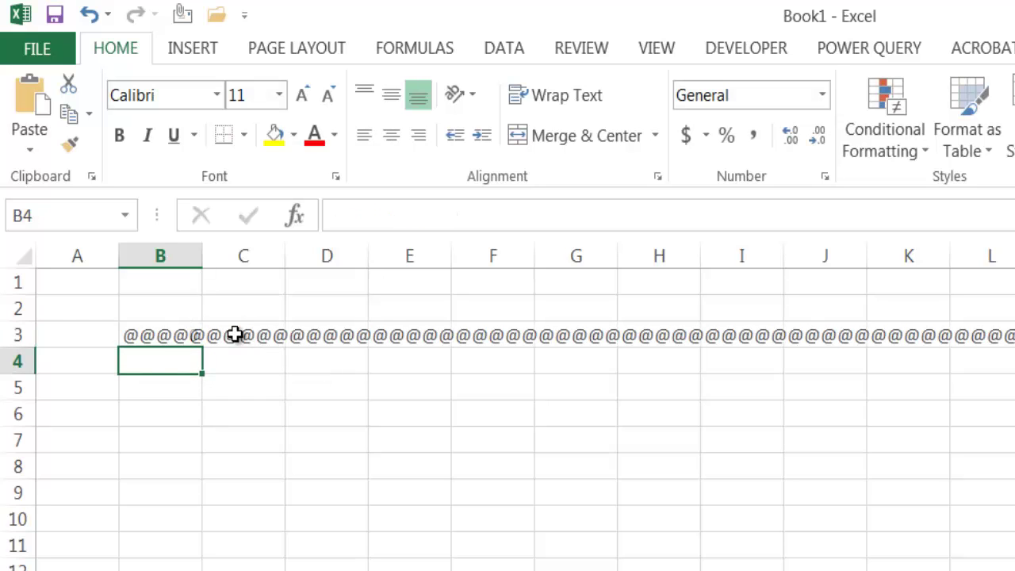
Replace the REPT formula in cell B3 with its plain text by copying it and pasting values in place
{"action": "left_click", "coordinate": [159, 338]}
{"action": "key", "text": "ctrl+c"}
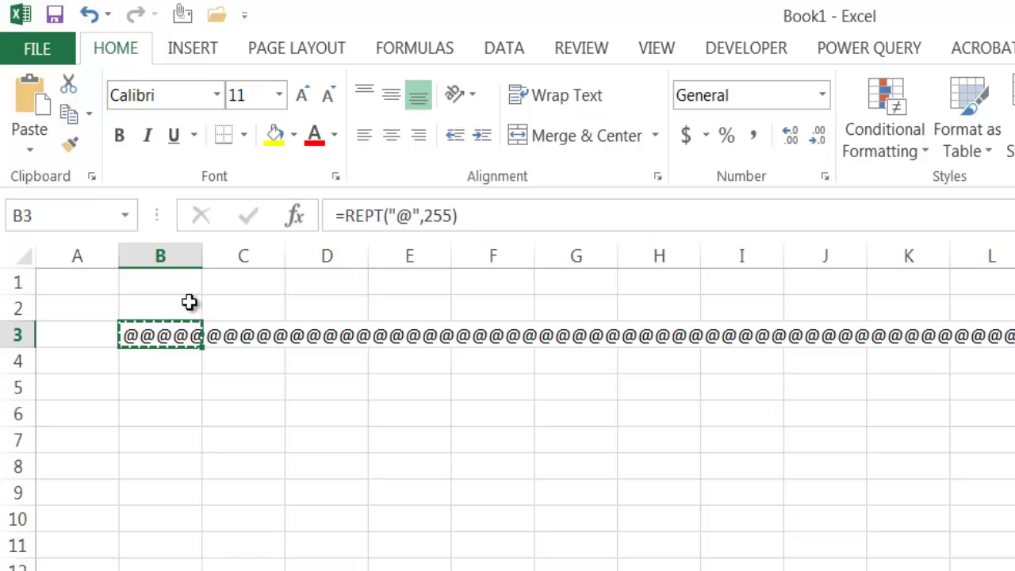
{"action": "left_click", "coordinate": [26, 150]}
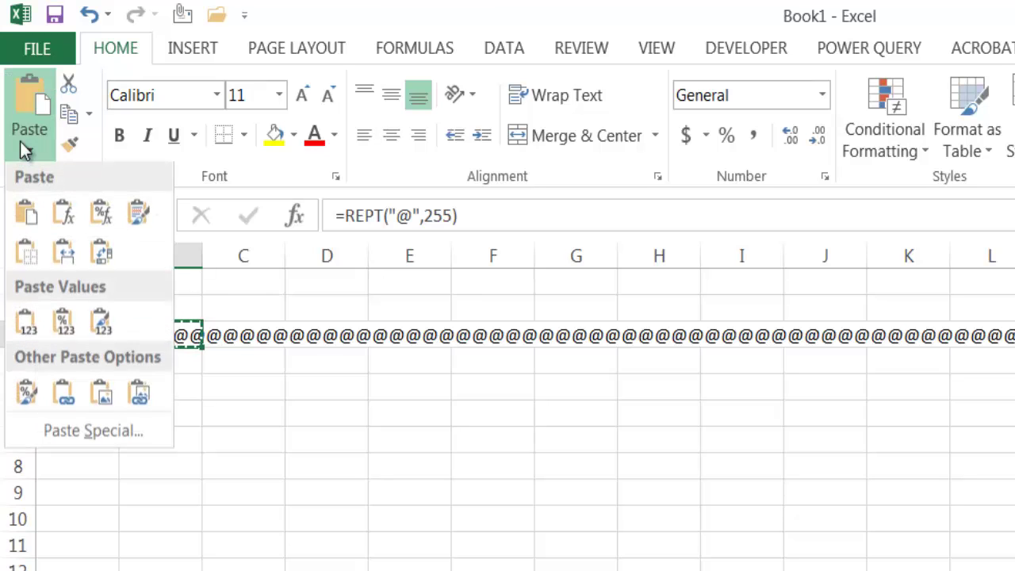
{"action": "left_click", "coordinate": [26, 325]}
{"action": "left_click", "coordinate": [446, 220]}
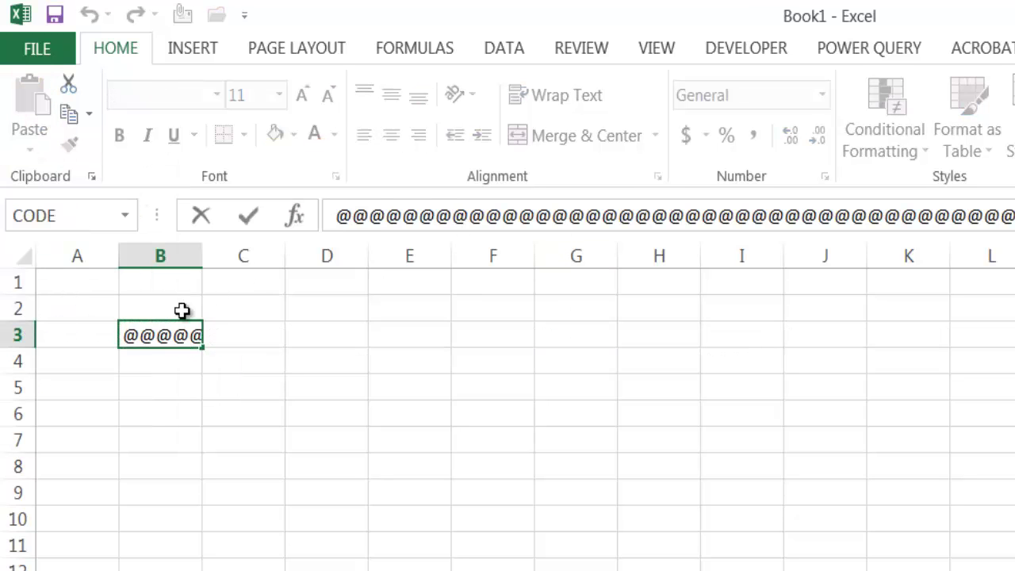
Copy the complete @ string from inside cell B3 as text
{"action": "double_click", "coordinate": [171, 337]}
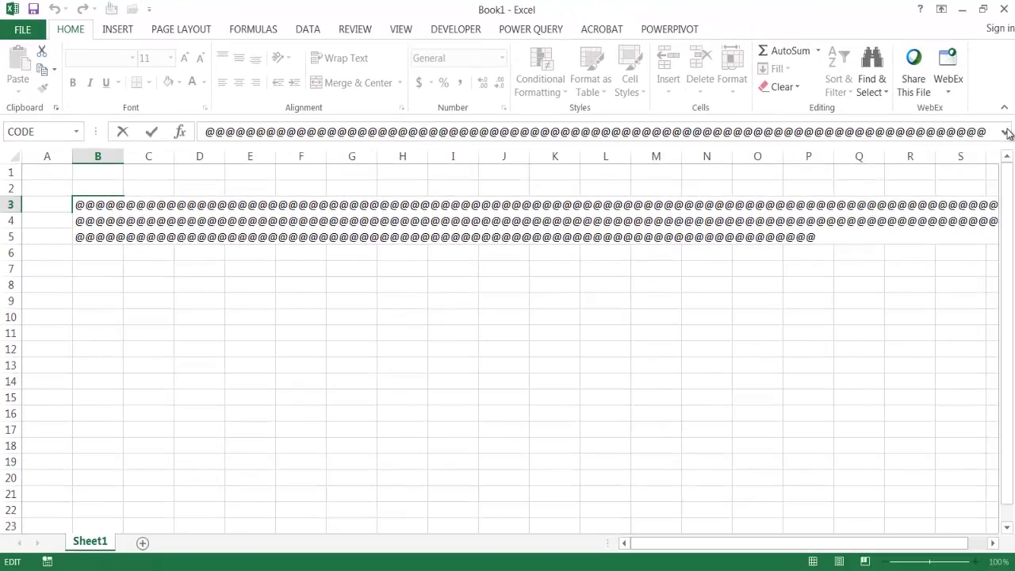
{"action": "left_click", "coordinate": [1007, 133]}
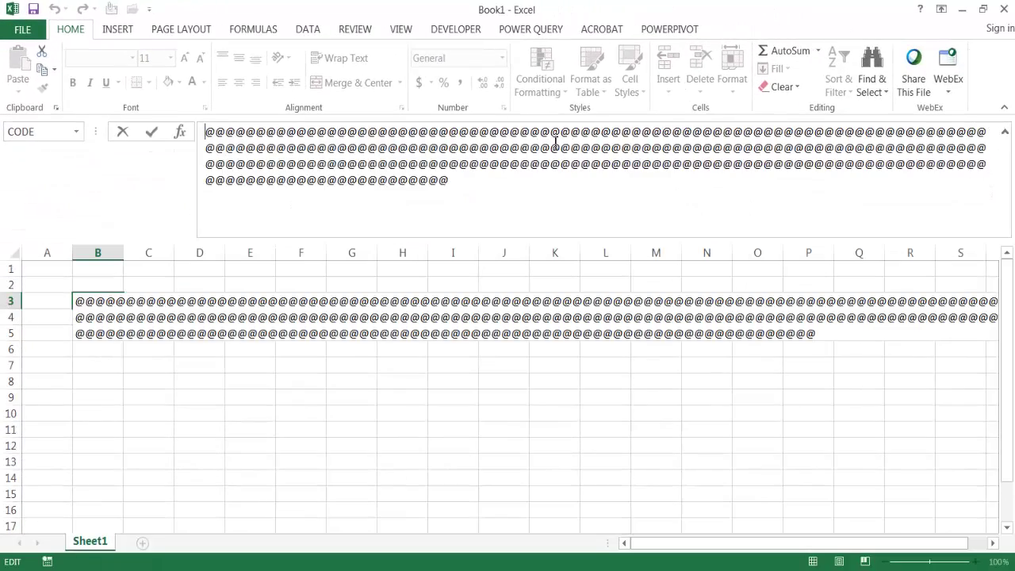
{"action": "key", "text": "ctrl+a"}
{"action": "key", "text": "ctrl+c"}
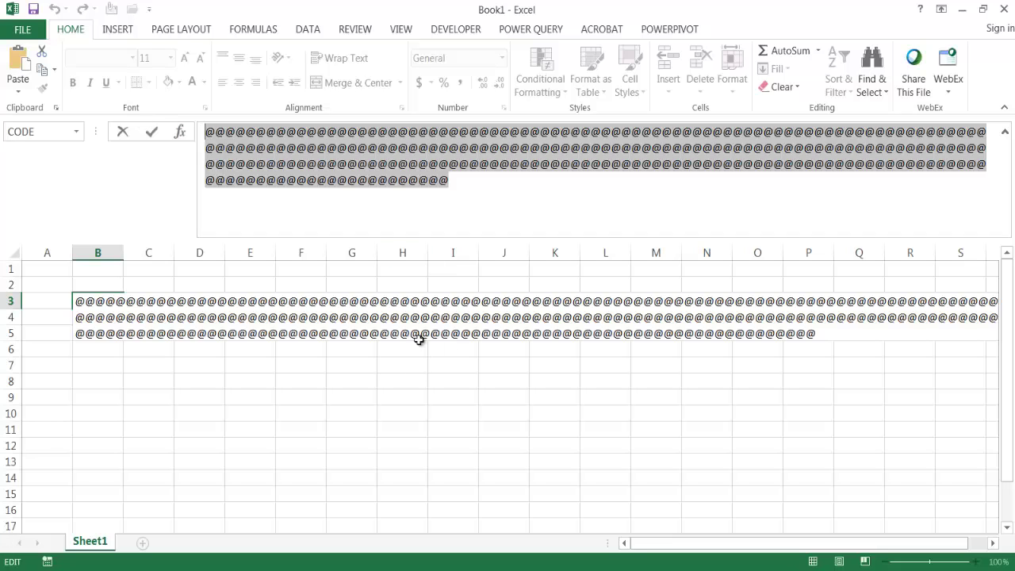
{"action": "left_click", "coordinate": [1007, 133]}
{"action": "type", "text": "="}
{"action": "left_click", "coordinate": [376, 323]}
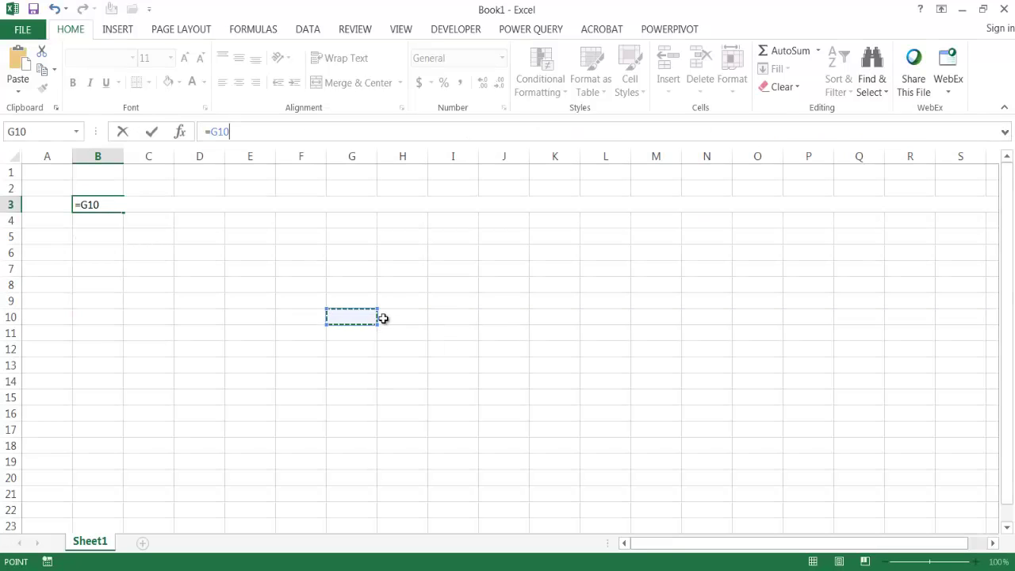
{"action": "key", "text": "Escape"}
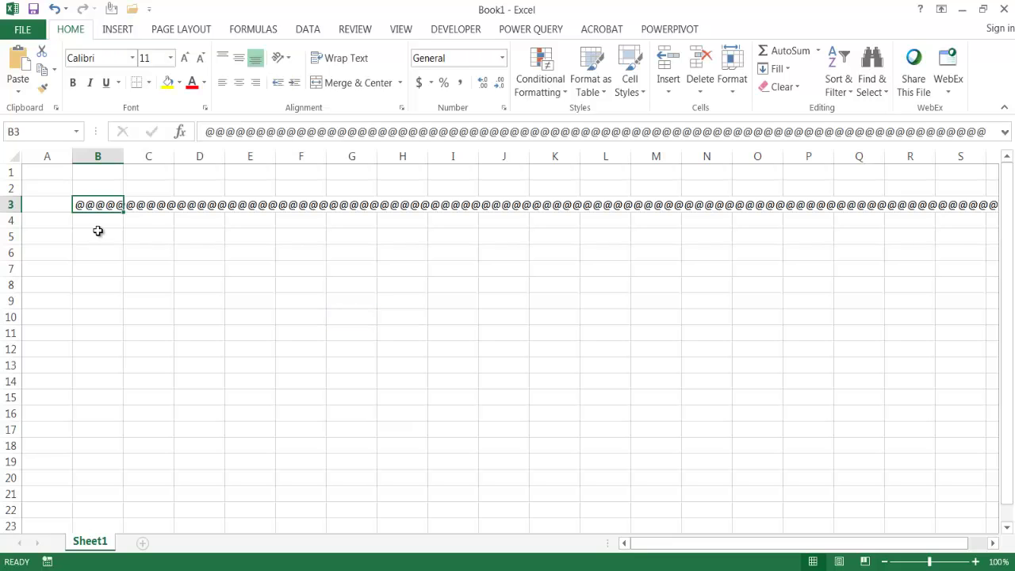
Try to paste the copied 255-character @ string into the center section of the sheet's page footer
{"action": "left_click", "coordinate": [115, 32]}
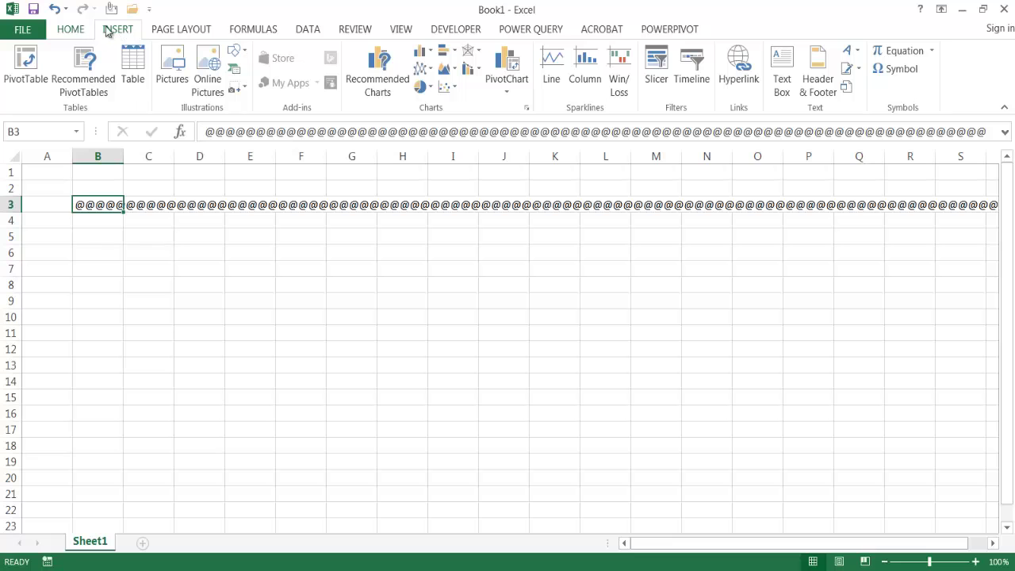
{"action": "left_click", "coordinate": [817, 87]}
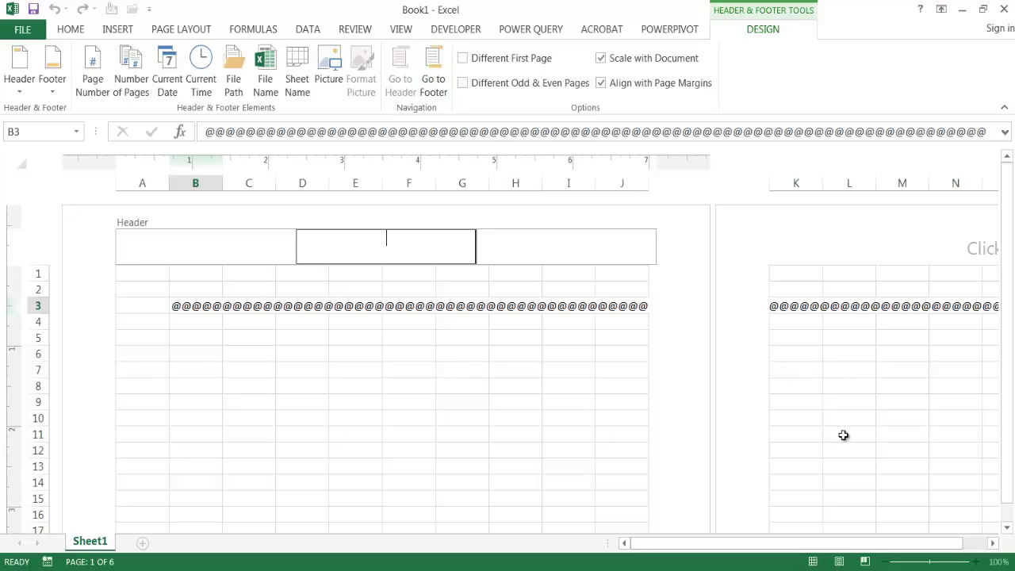
{"action": "left_click", "coordinate": [429, 80]}
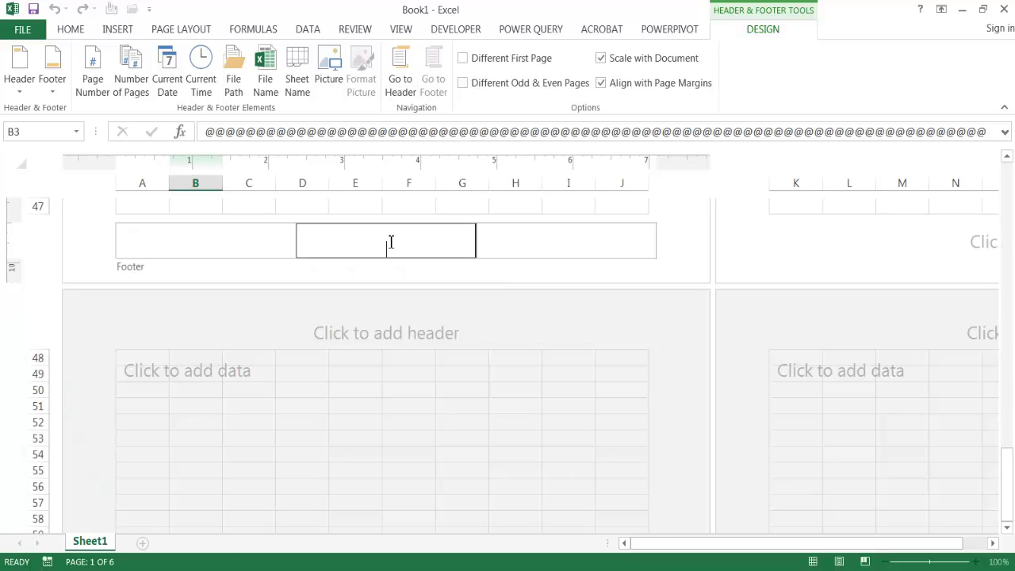
{"action": "key", "text": "ctrl+v"}
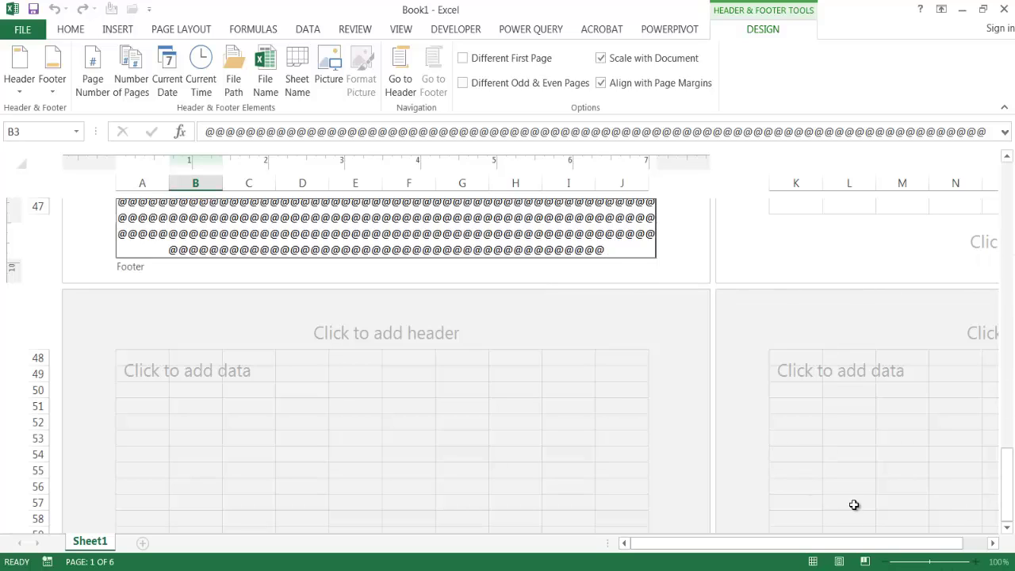
{"action": "left_click", "coordinate": [692, 402]}
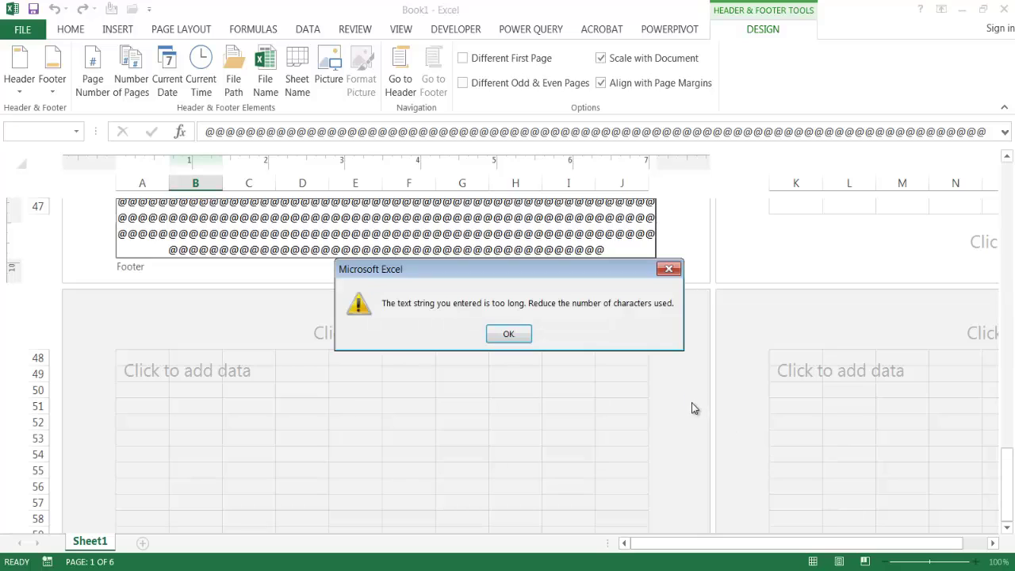
{"action": "left_click", "coordinate": [516, 336]}
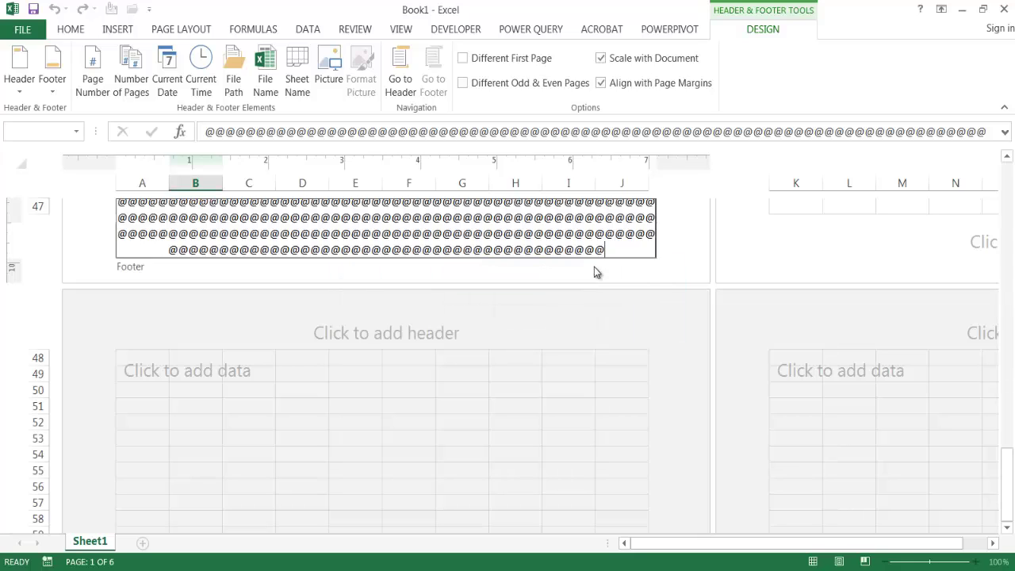
Delete the last two @ characters from the center footer text and leave the footer
{"action": "key", "text": "BackSpace"}
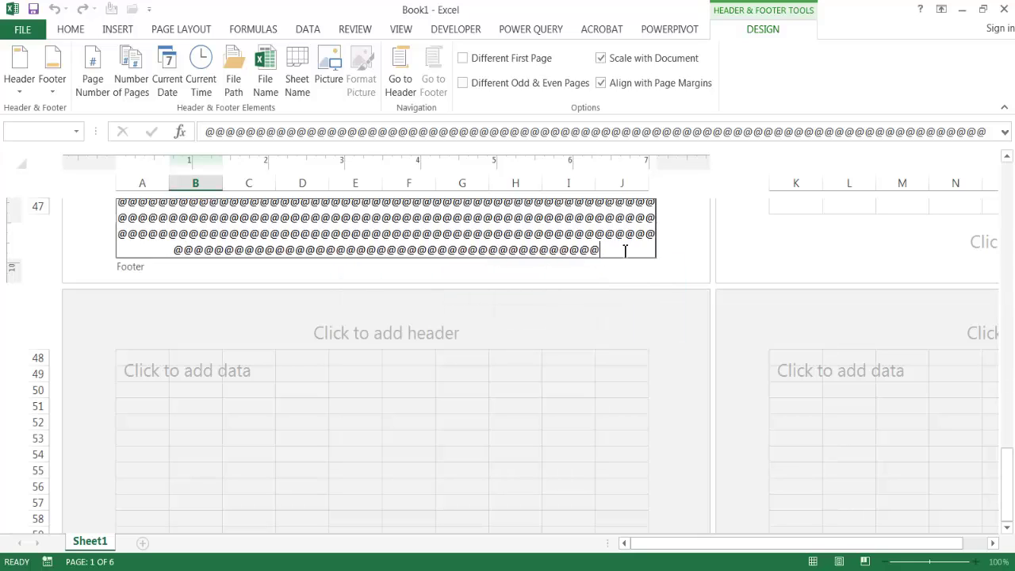
{"action": "left_click", "coordinate": [575, 314]}
{"action": "left_click", "coordinate": [511, 336]}
{"action": "left_click", "coordinate": [568, 328]}
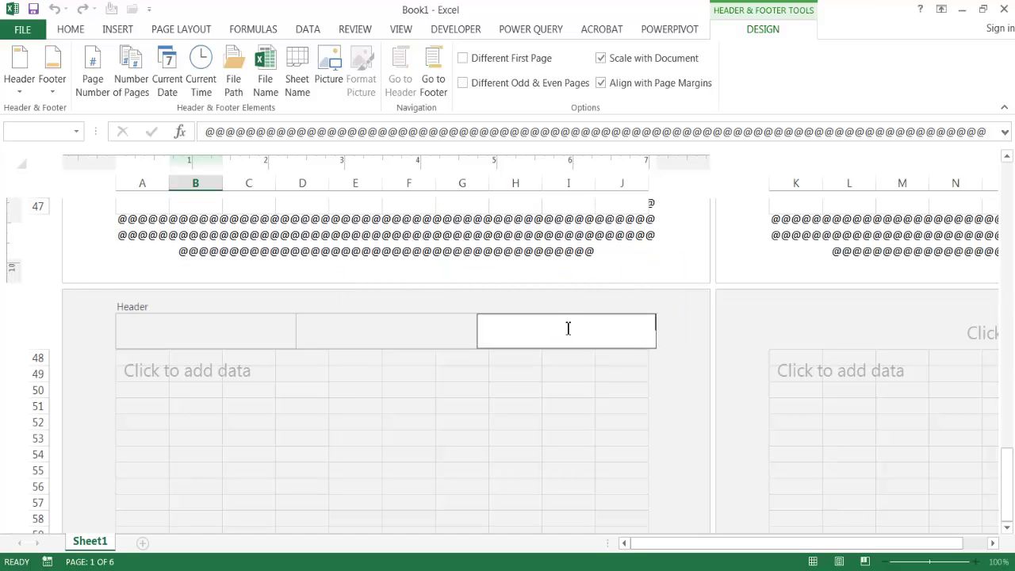
{"action": "left_click", "coordinate": [696, 253]}
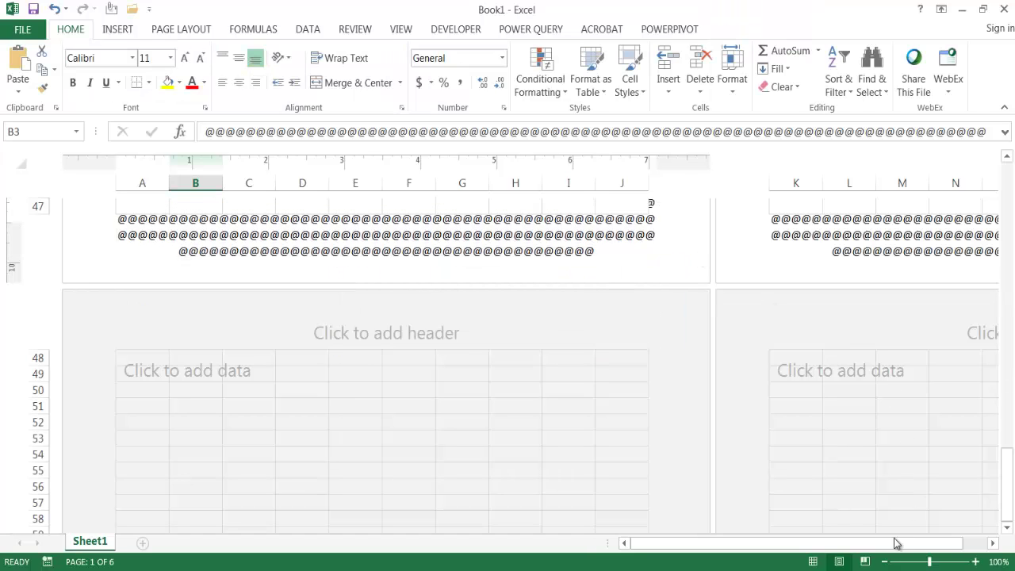
Delete the entire @ string from the center section of the page footer and leave the footer
{"action": "left_click", "coordinate": [884, 562]}
{"action": "left_click", "coordinate": [884, 562]}
{"action": "scroll", "coordinate": [629, 429], "scroll_direction": "up", "scroll_amount": 4}
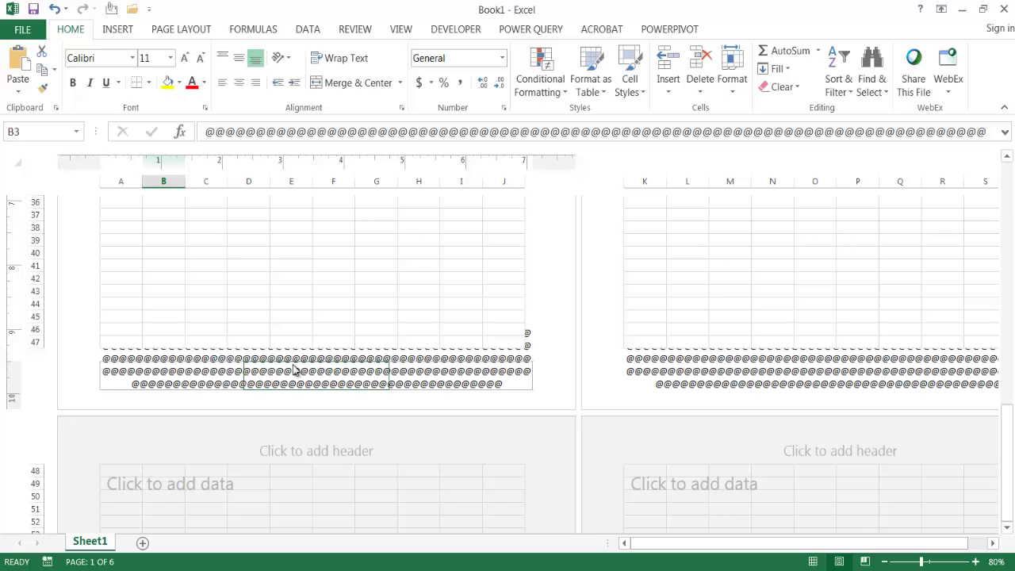
{"action": "left_click", "coordinate": [304, 378]}
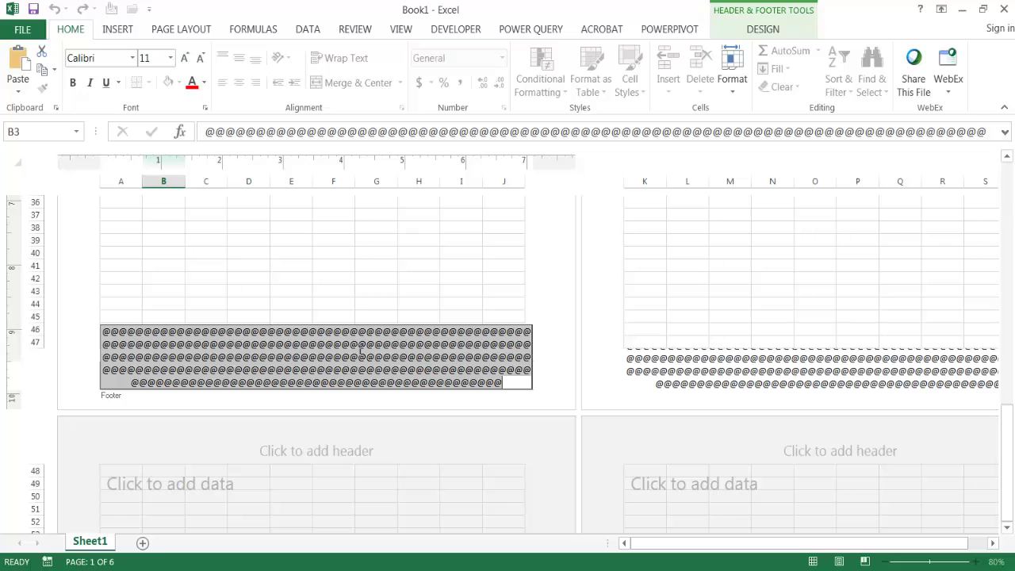
{"action": "key", "text": "Delete"}
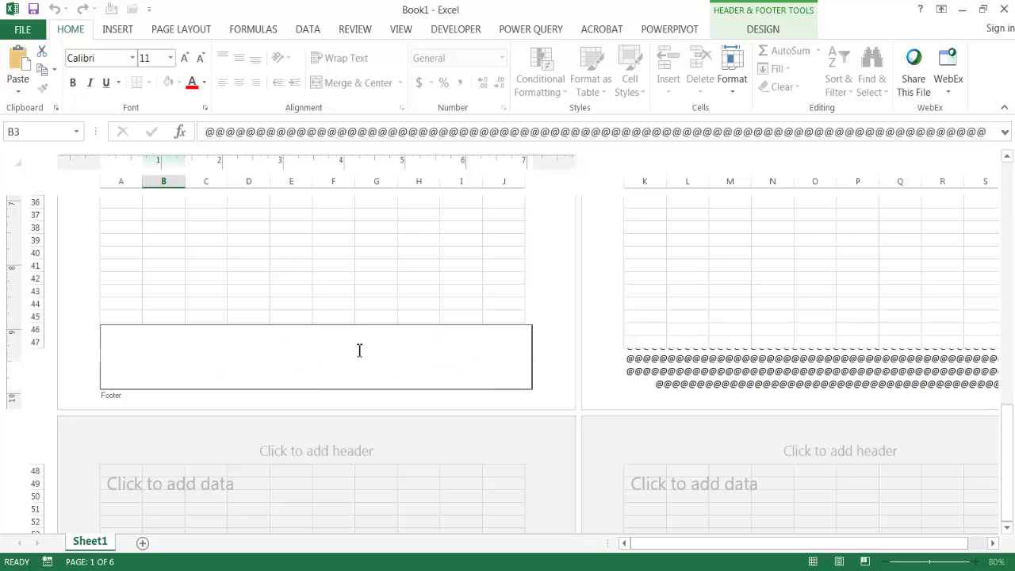
{"action": "left_click", "coordinate": [358, 272]}
{"action": "scroll", "coordinate": [358, 271], "scroll_direction": "up", "scroll_amount": 10}
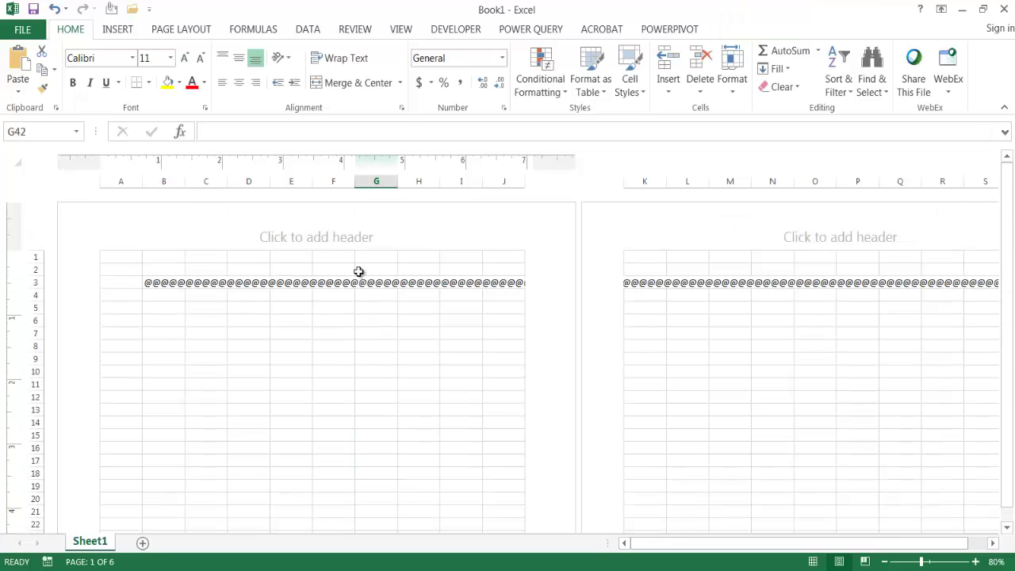
Copy the complete @ string from the contents of cell B3 again
{"action": "left_click", "coordinate": [160, 282]}
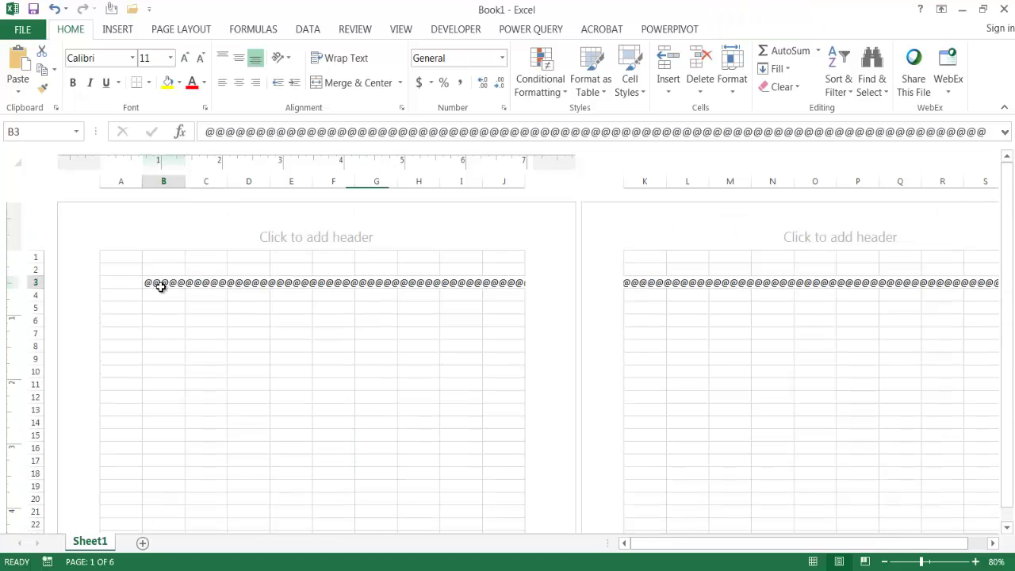
{"action": "left_click", "coordinate": [1004, 131]}
{"action": "left_click_drag", "start_coordinate": [484, 190], "coordinate": [191, 139]}
{"action": "key", "text": "ctrl+c"}
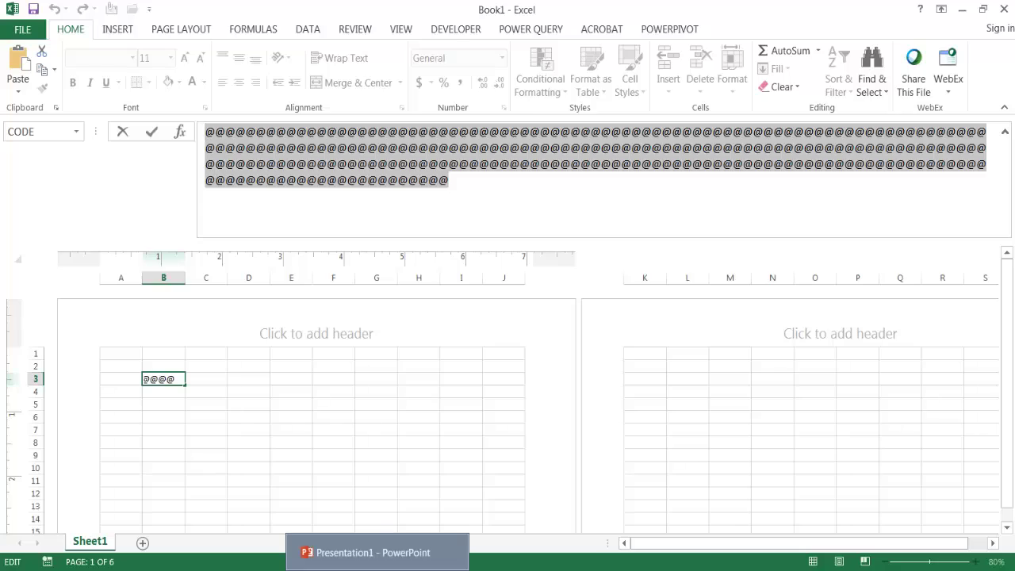
Switch to the blank PowerPoint presentation and draw a text box about 9 inches wide across the middle of the slide
{"action": "left_click", "coordinate": [380, 551]}
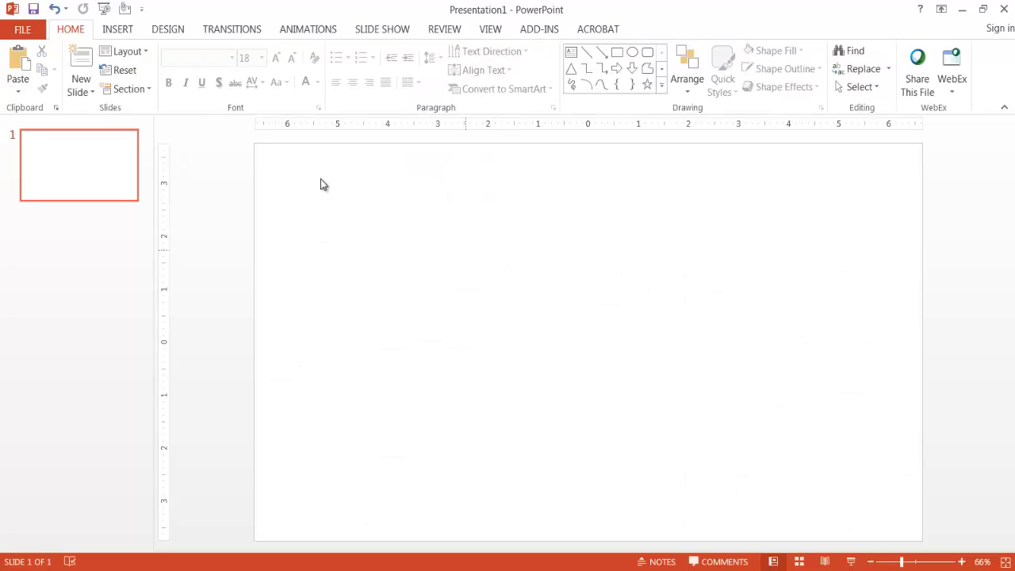
{"action": "left_click", "coordinate": [127, 35]}
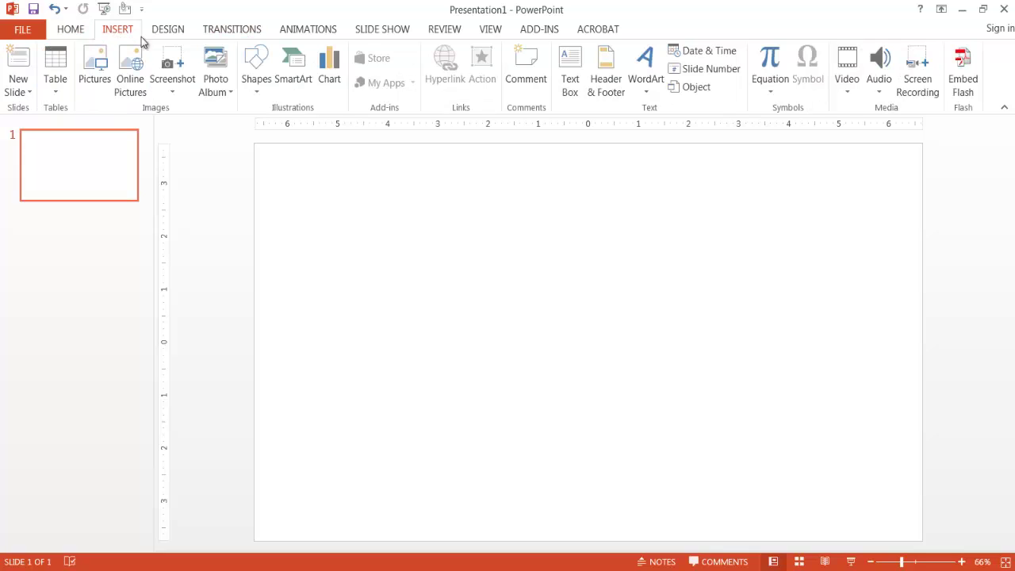
{"action": "left_click", "coordinate": [570, 75]}
{"action": "mouse_move", "coordinate": [388, 275]}
{"action": "left_mouse_down"}
{"action": "mouse_move", "coordinate": [456, 333]}
{"action": "mouse_move", "coordinate": [836, 351]}
{"action": "left_mouse_up"}
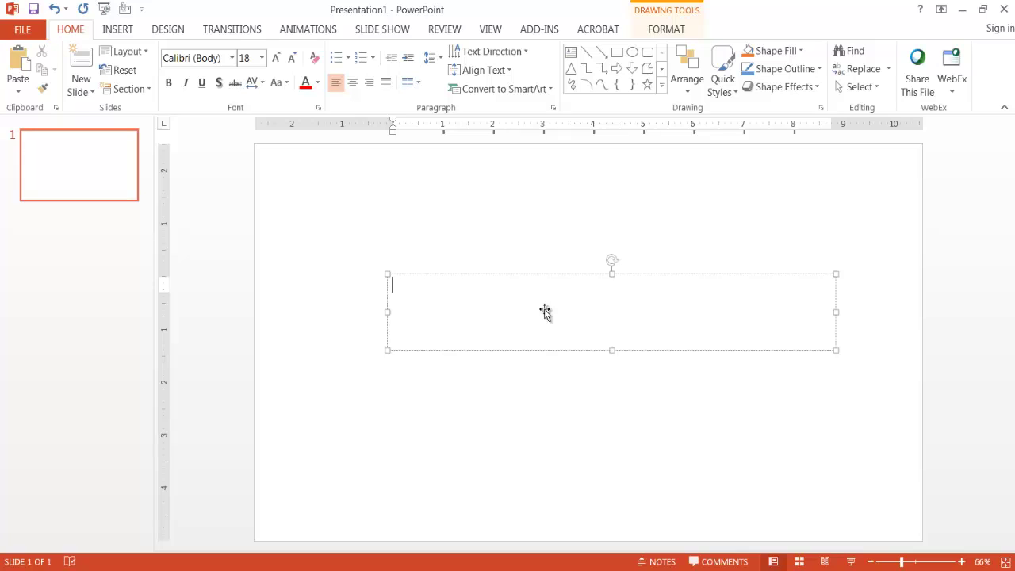
Fill the text box with the copied @ string, and replace the whole box with a pasted picture of itself
{"action": "key", "text": "ctrl+v"}
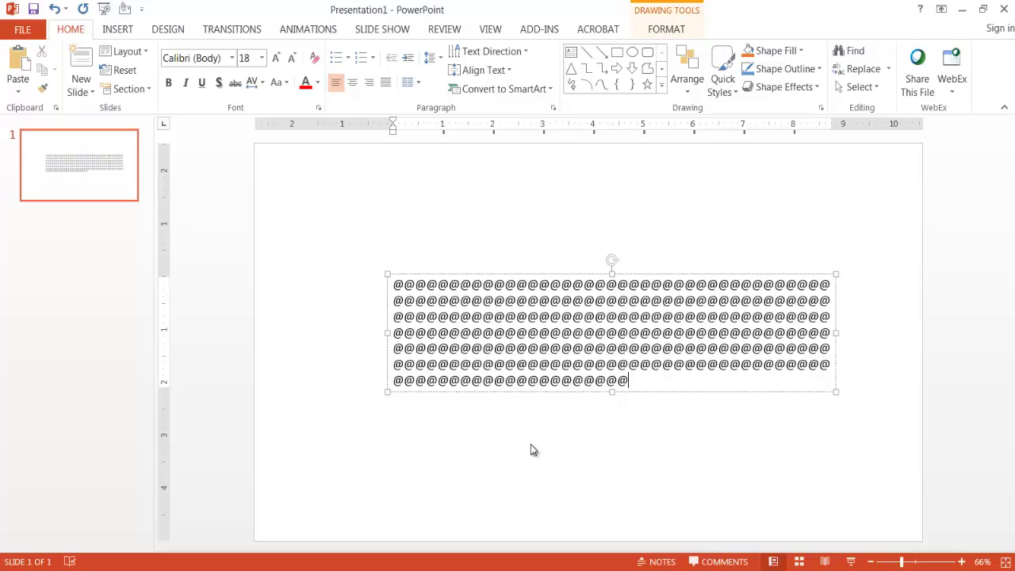
{"action": "left_click", "coordinate": [544, 398]}
{"action": "left_click", "coordinate": [555, 336]}
{"action": "left_click", "coordinate": [553, 271]}
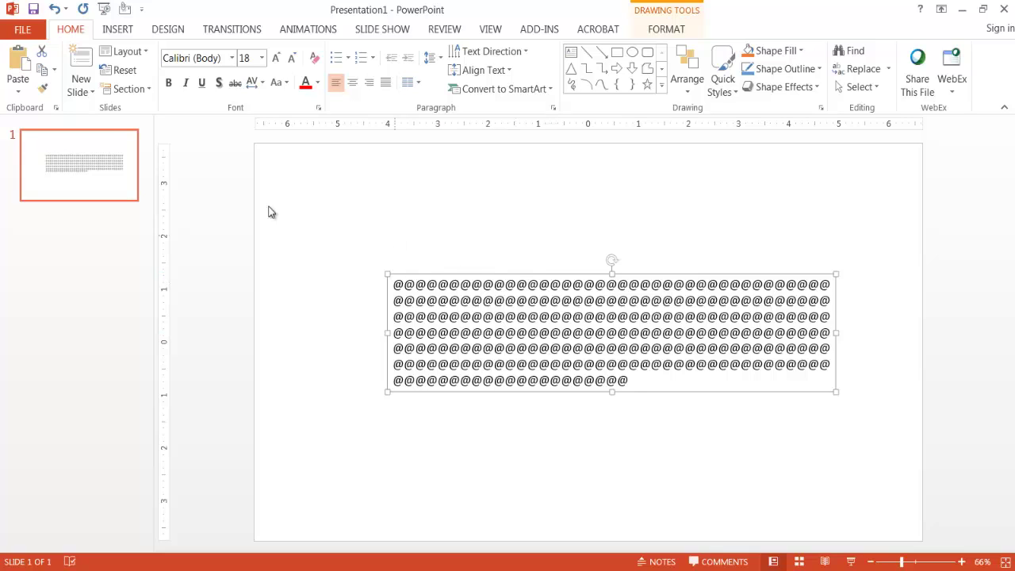
{"action": "left_click", "coordinate": [42, 52]}
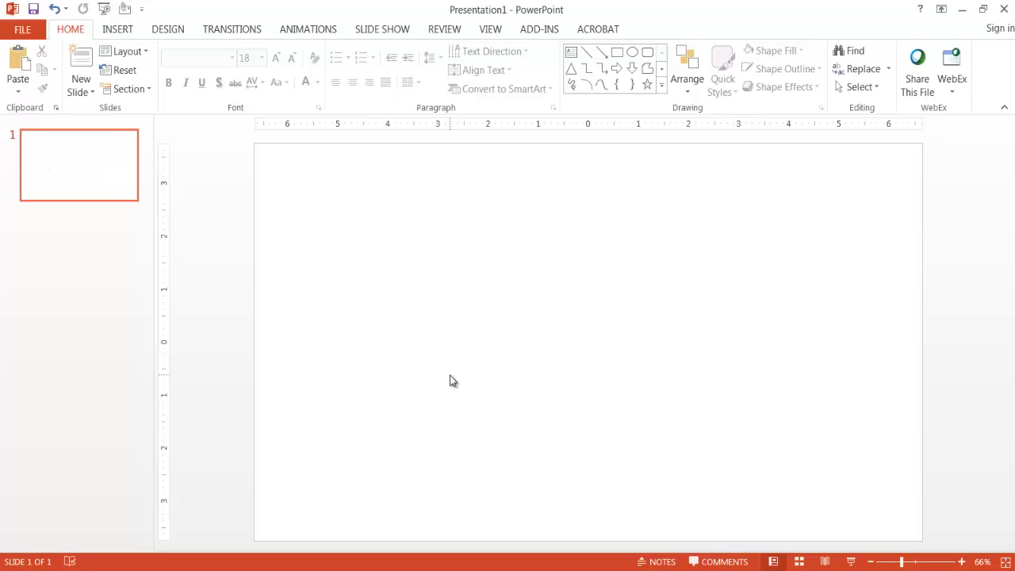
{"action": "left_click", "coordinate": [17, 92]}
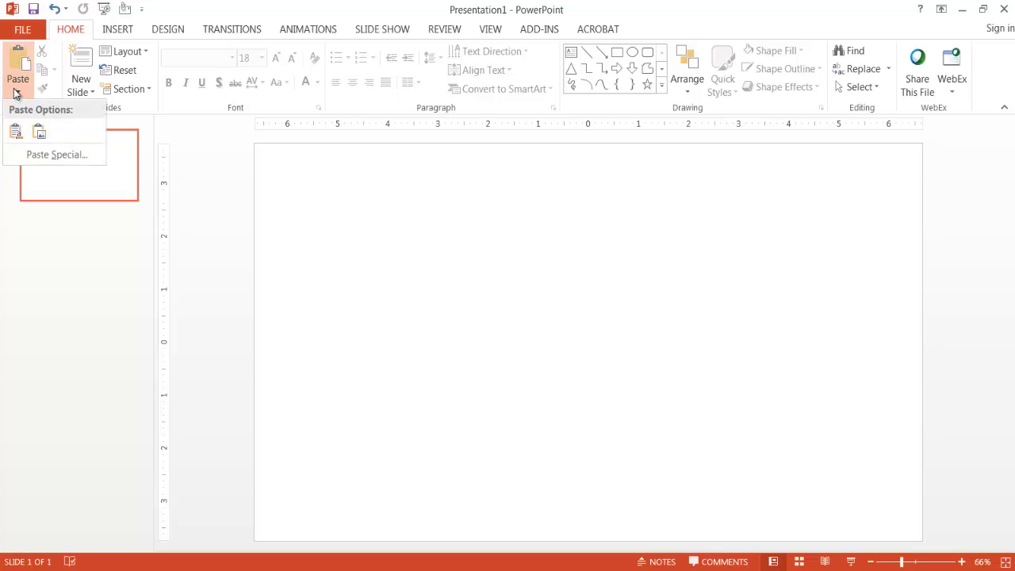
{"action": "left_click", "coordinate": [39, 131]}
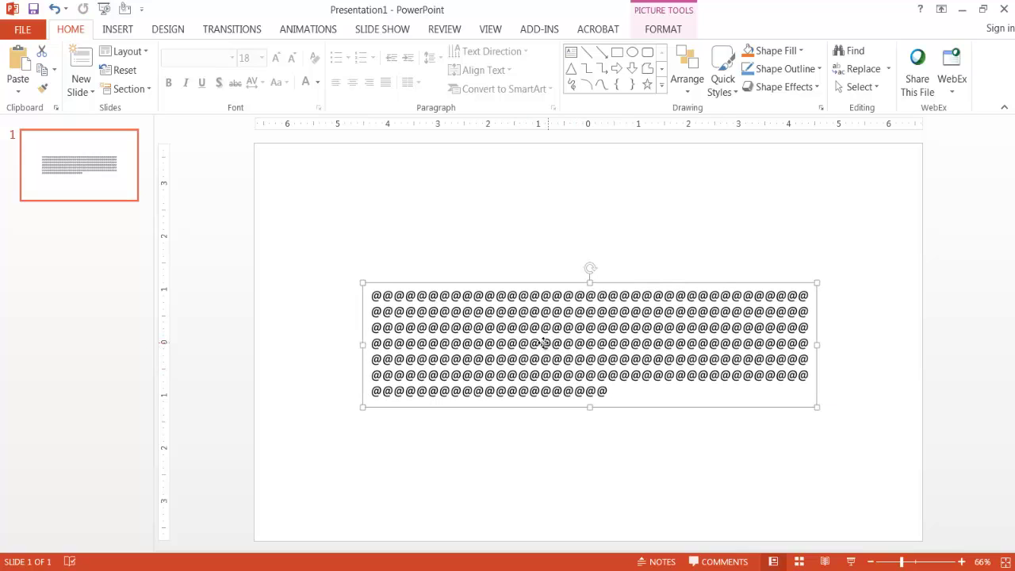
Reposition the pasted picture near the slide's center and shrink it proportionally to about 6.87 by 1.78 inches
{"action": "double_click", "coordinate": [553, 333]}
{"action": "mouse_move", "coordinate": [476, 327]}
{"action": "left_mouse_down"}
{"action": "mouse_move", "coordinate": [490, 309]}
{"action": "mouse_move", "coordinate": [521, 307]}
{"action": "mouse_move", "coordinate": [485, 331]}
{"action": "left_mouse_up"}
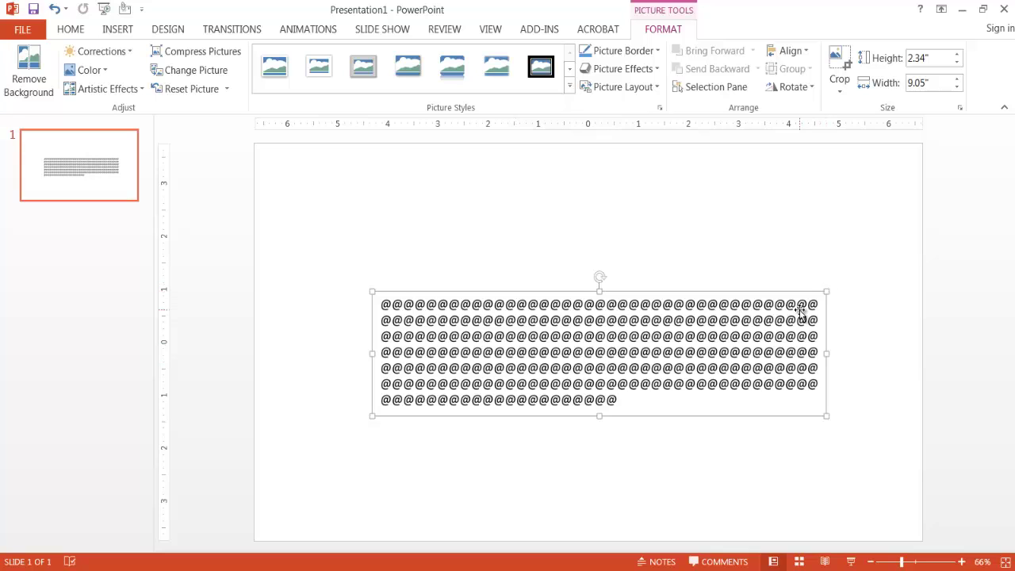
{"action": "left_click_drag", "start_coordinate": [827, 292], "coordinate": [713, 338]}
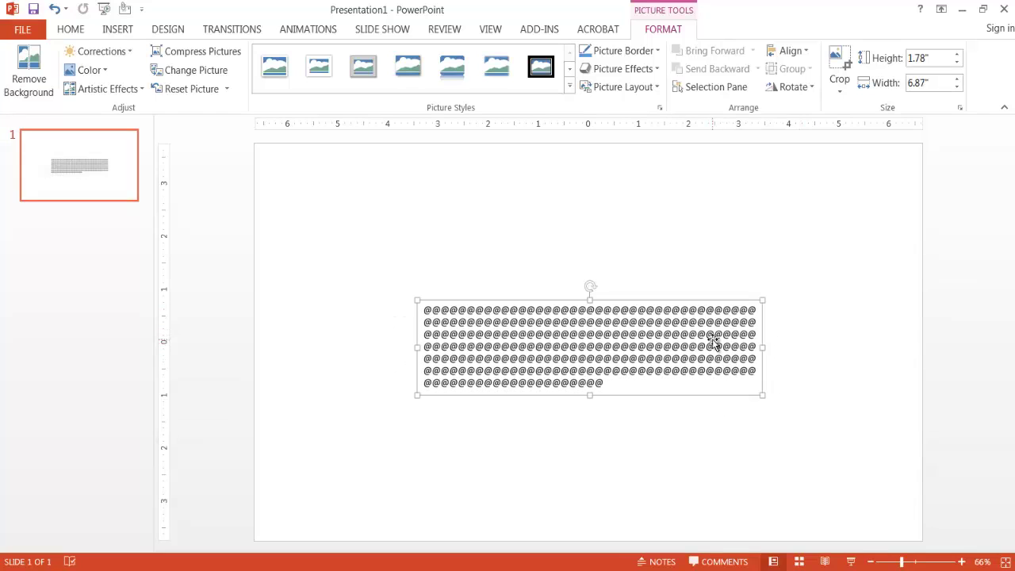
Save the @ text picture as Picture2.png in PNG format in the Pictures library
{"action": "right_click", "coordinate": [553, 334]}
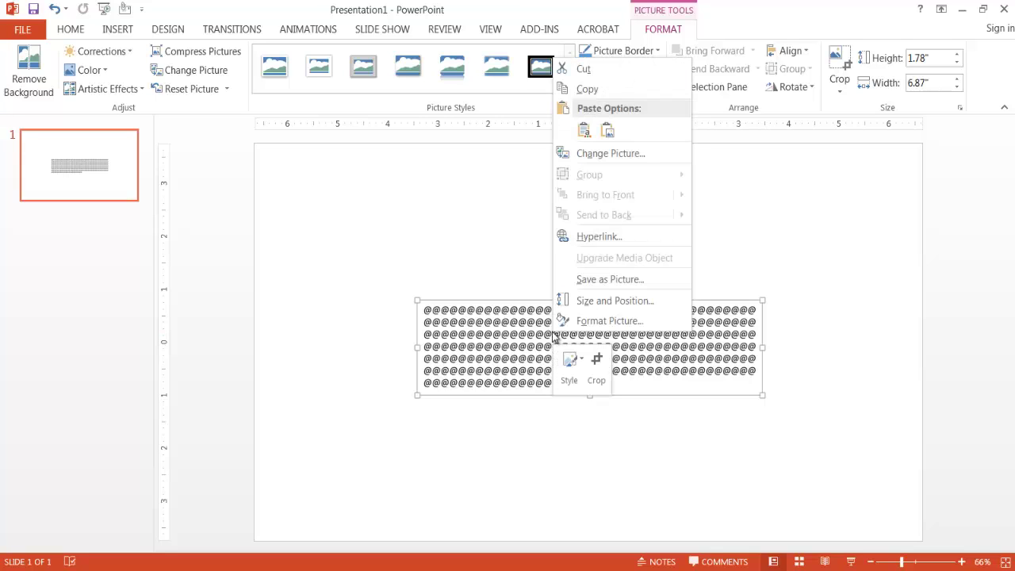
{"action": "left_click", "coordinate": [613, 282]}
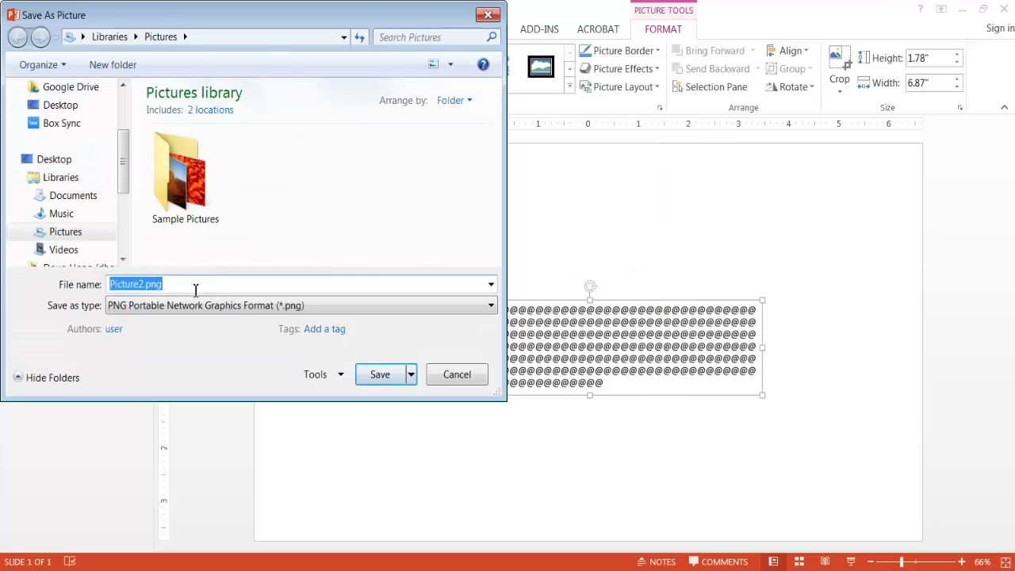
{"action": "left_click", "coordinate": [308, 308]}
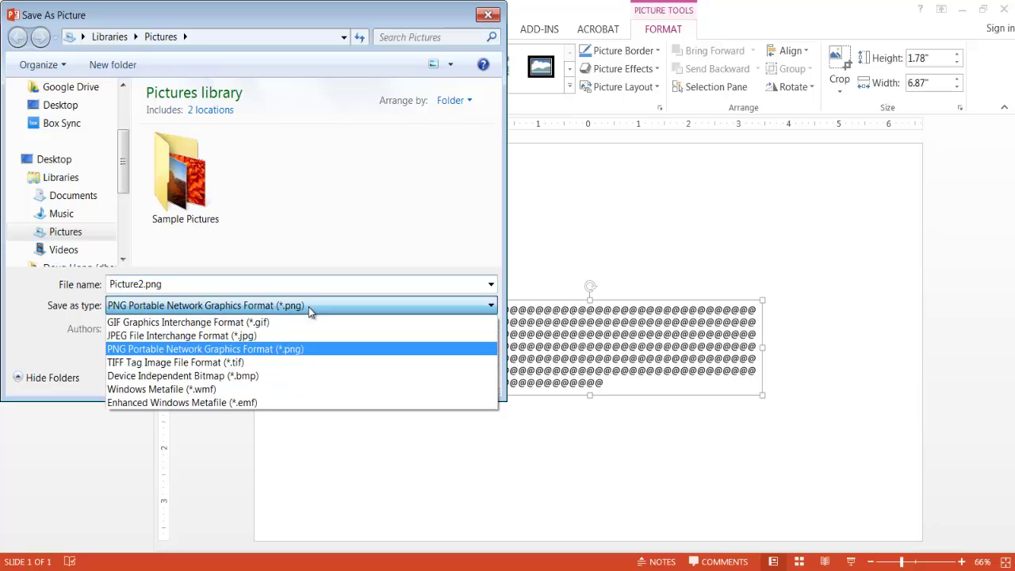
{"action": "left_click", "coordinate": [277, 348]}
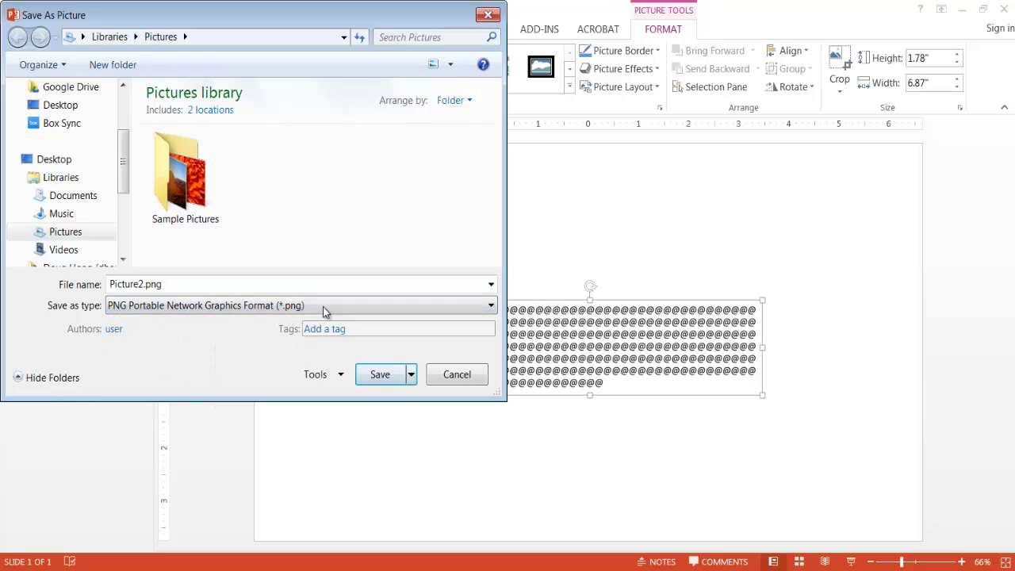
{"action": "left_click", "coordinate": [379, 378]}
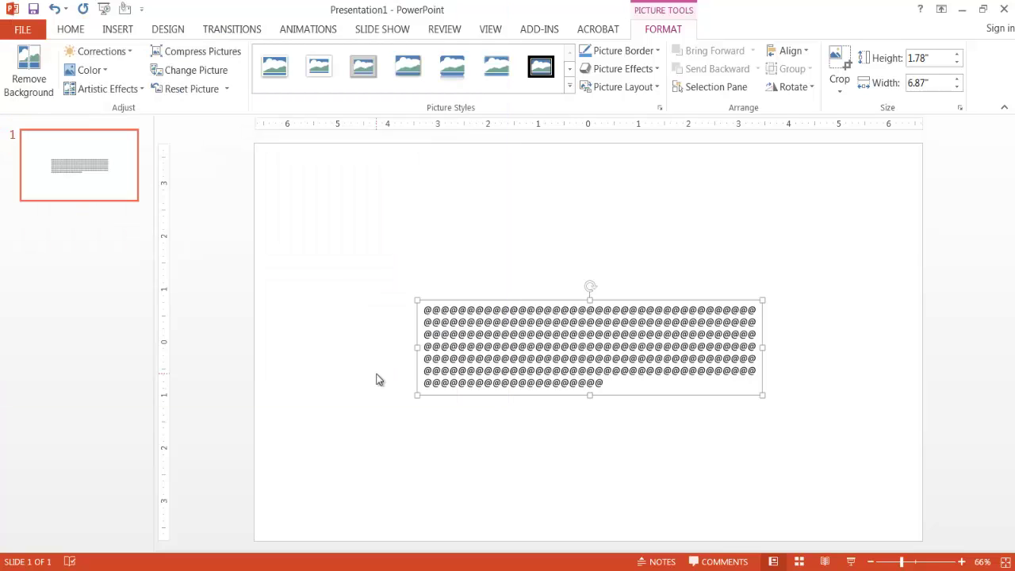
Switch to the Excel workbook, insert Picture2.png into the center section of the page footer and leave the footer
{"action": "key", "text": "alt+Tab"}
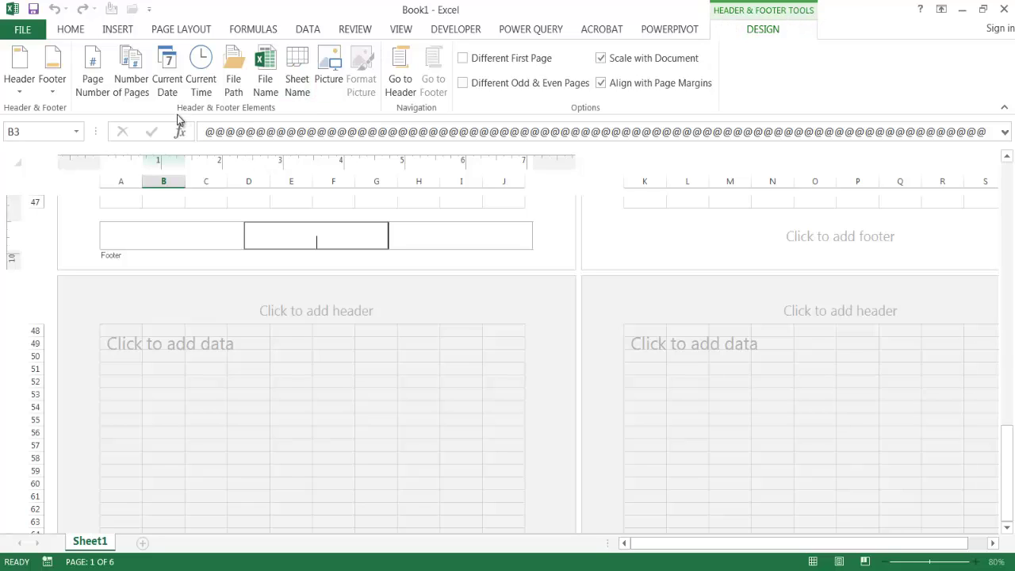
{"action": "left_click", "coordinate": [332, 66]}
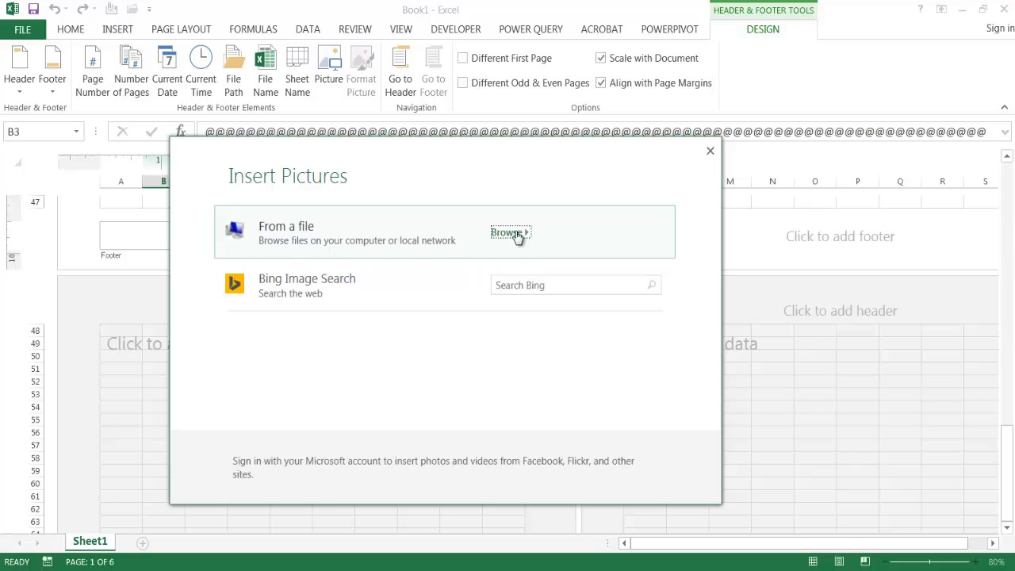
{"action": "left_click", "coordinate": [517, 234]}
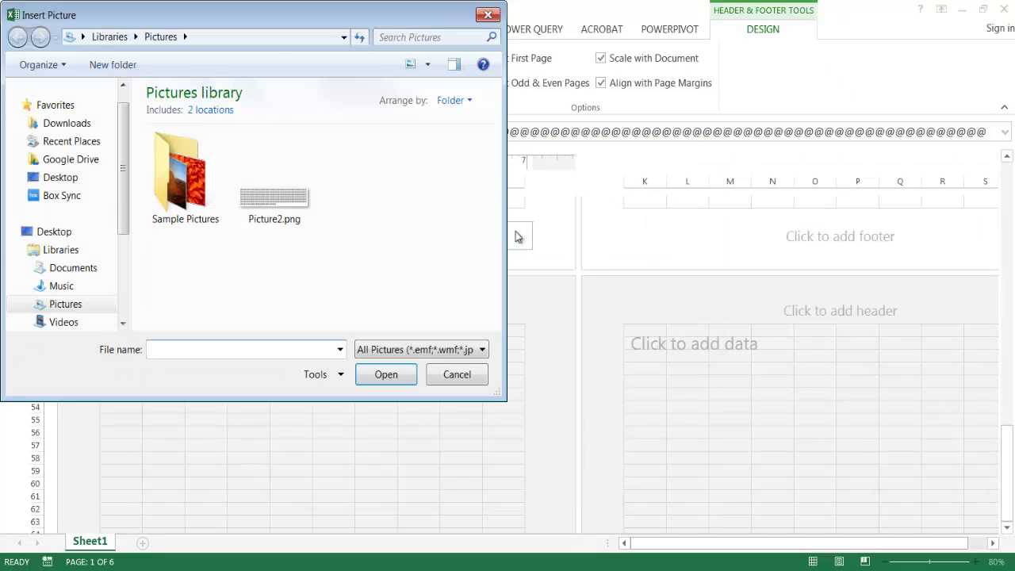
{"action": "left_click", "coordinate": [258, 204]}
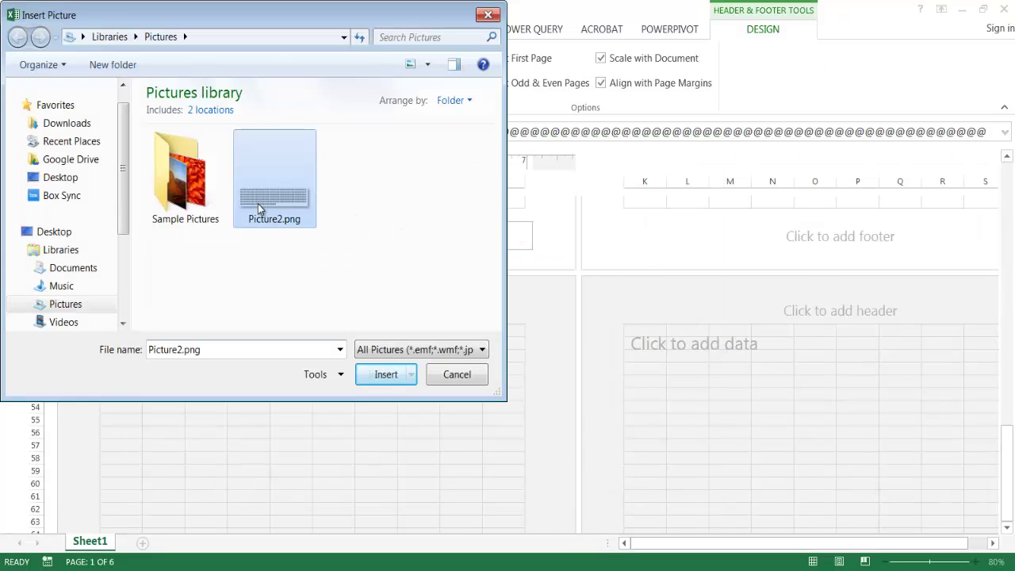
{"action": "left_click", "coordinate": [380, 377]}
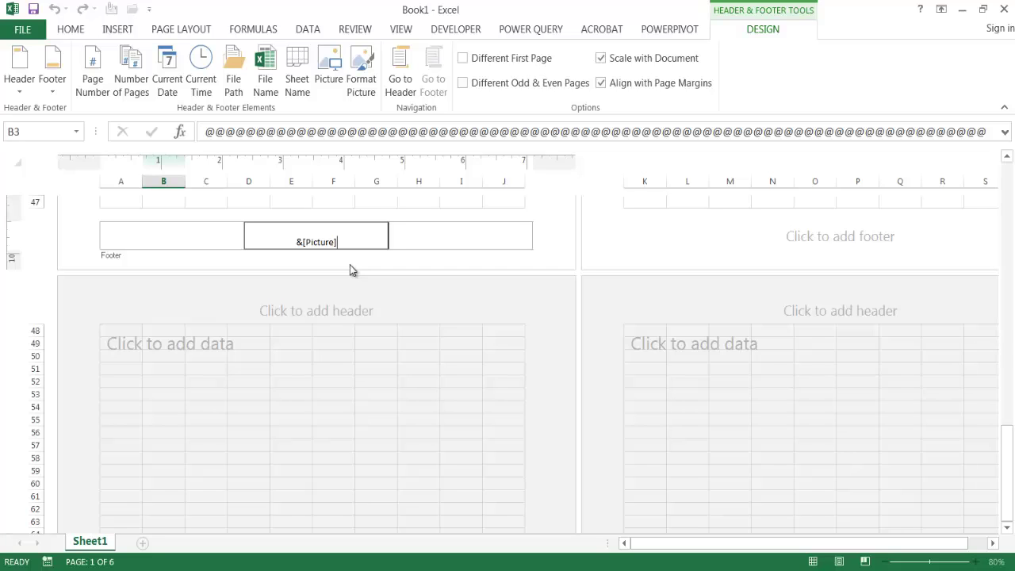
{"action": "left_click", "coordinate": [552, 372]}
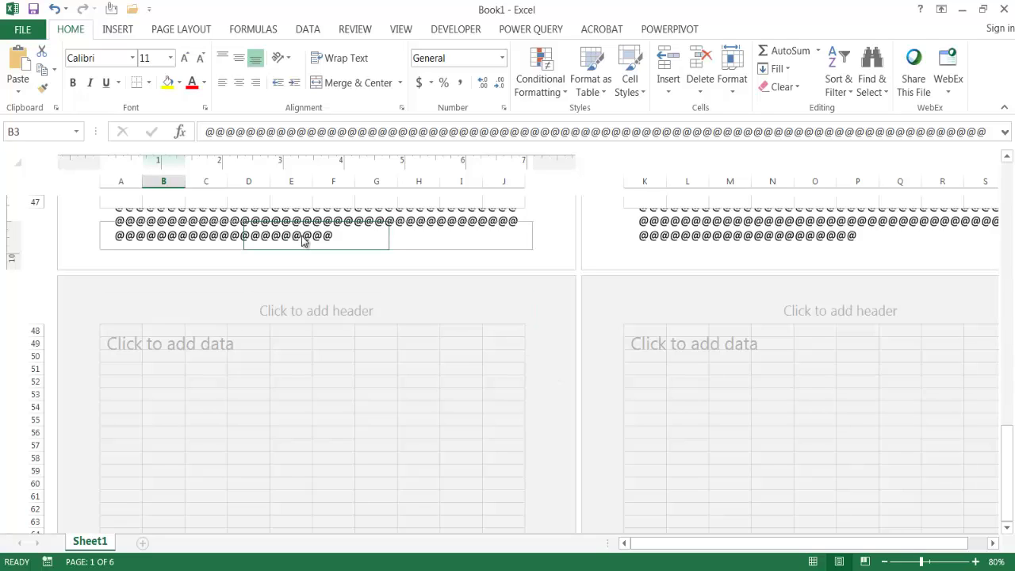
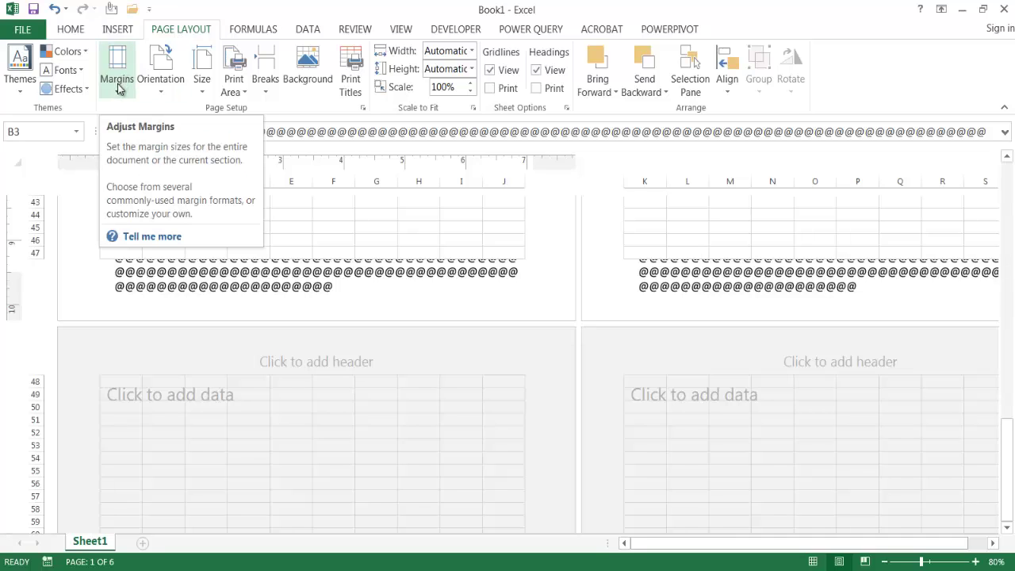
Set the sheet's bottom page margin to 1.25 inches through custom margins
{"action": "left_click", "coordinate": [118, 88]}
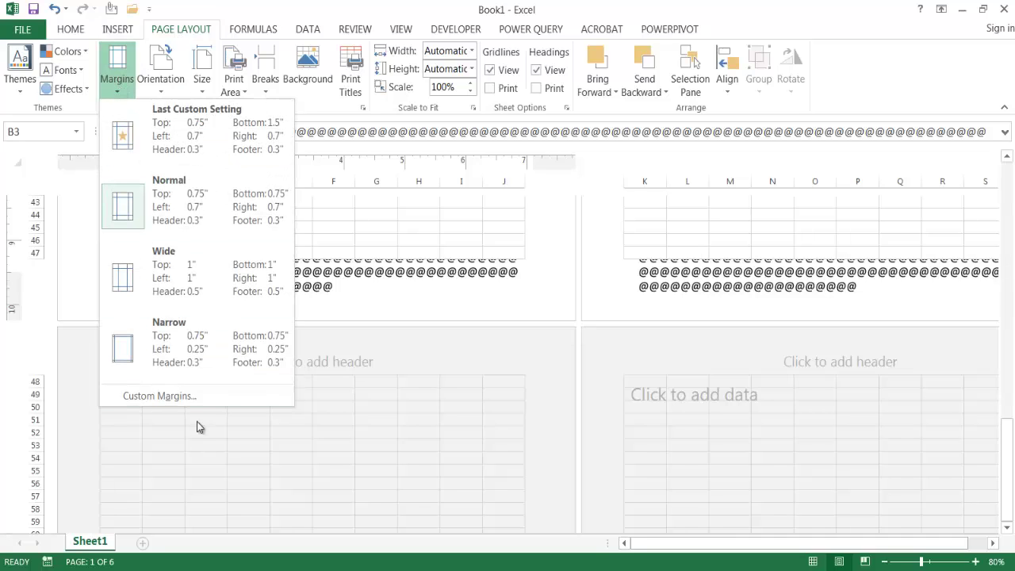
{"action": "left_click", "coordinate": [181, 395]}
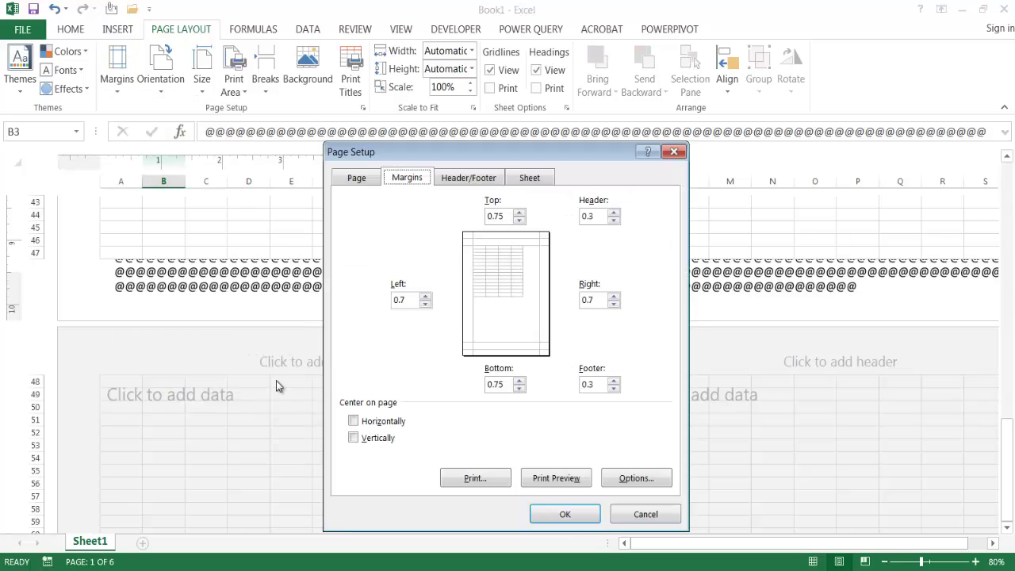
{"action": "left_click", "coordinate": [519, 381]}
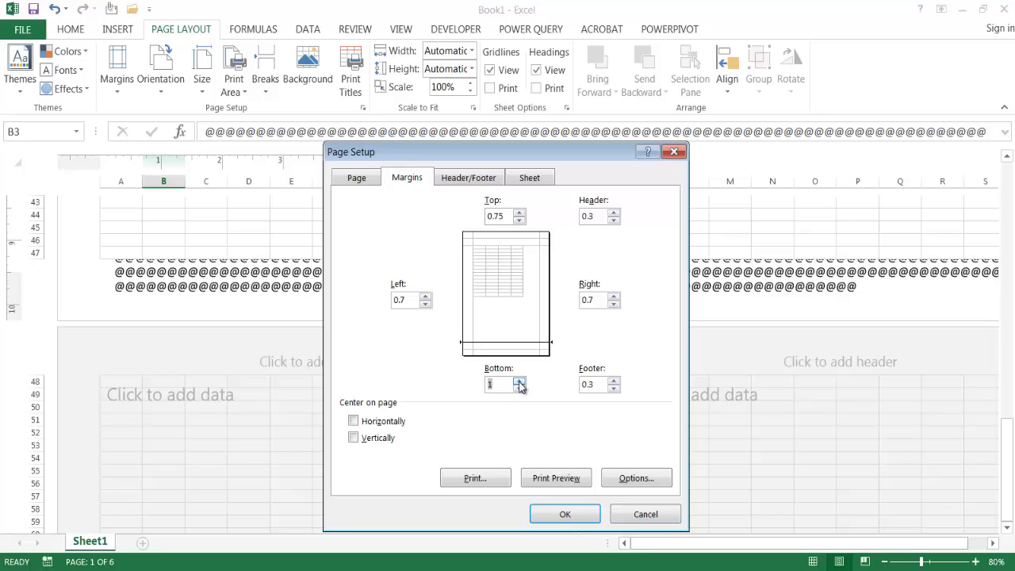
{"action": "left_click", "coordinate": [520, 382]}
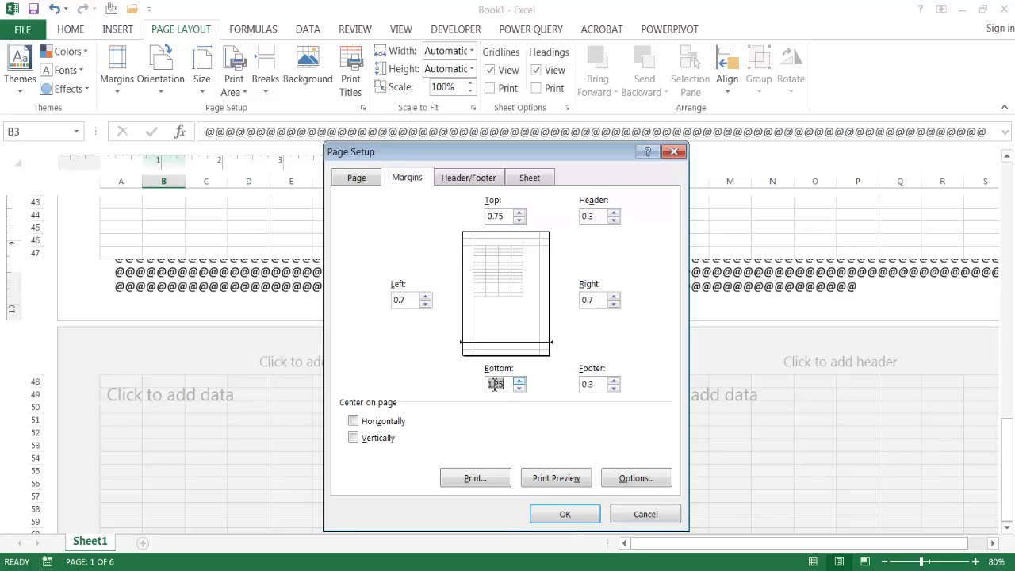
{"action": "left_click", "coordinate": [563, 514]}
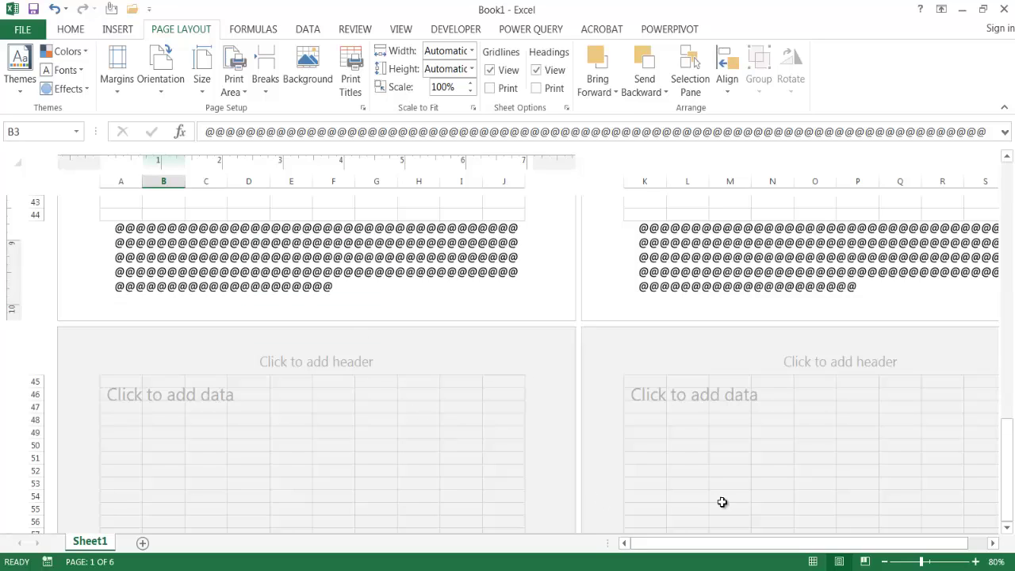
Open the print preview of the sheet to examine the footer picture
{"action": "key", "text": "ctrl+p"}
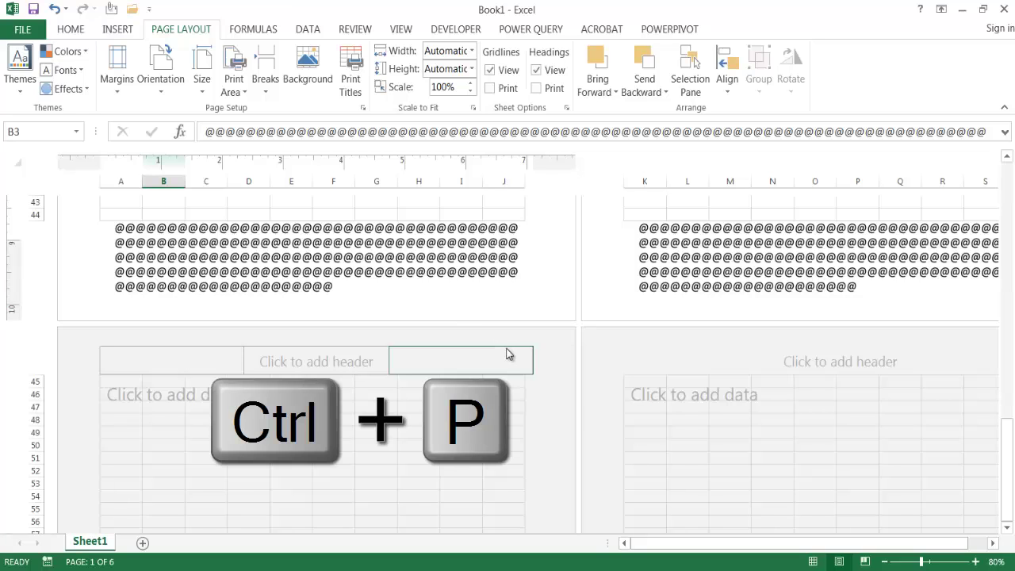